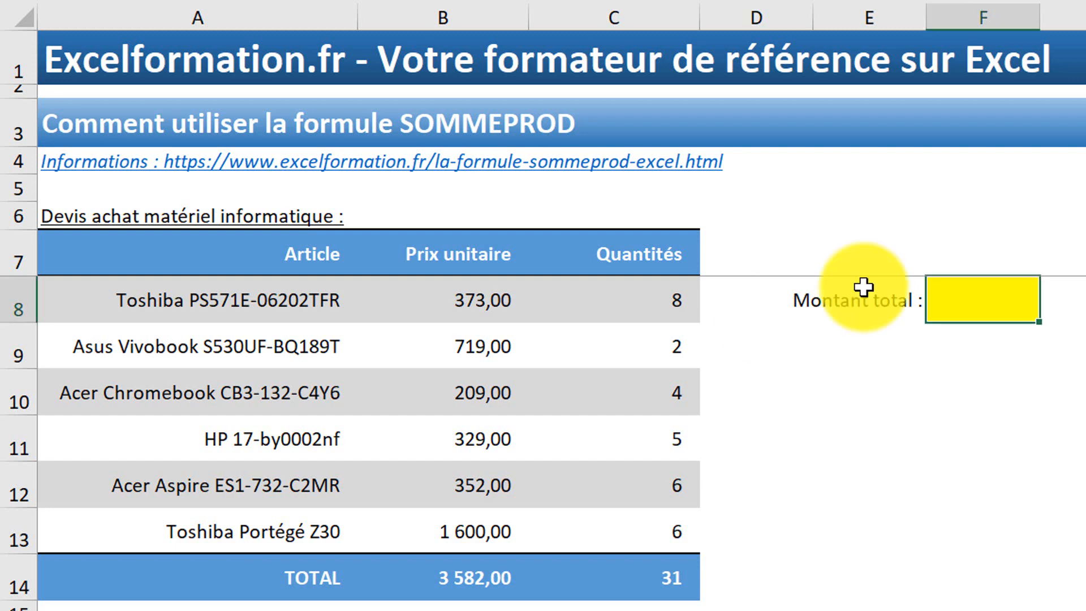
# - Search the function library for sommeprod and open the SOMMEPROD arguments for the Montant total cell F8
pyautogui.click(939, 291)
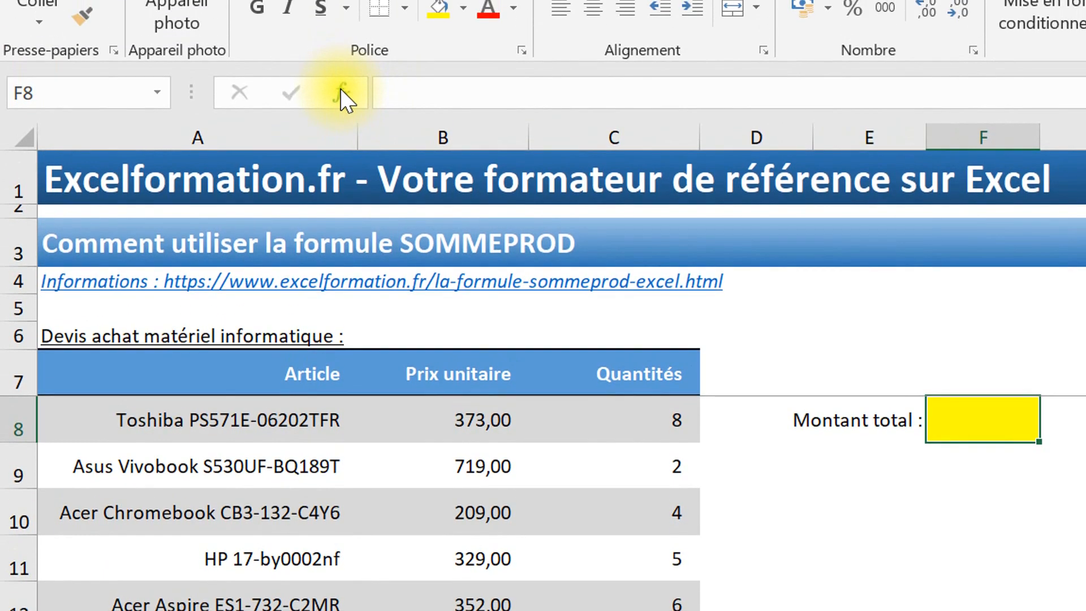
pyautogui.click(341, 92)
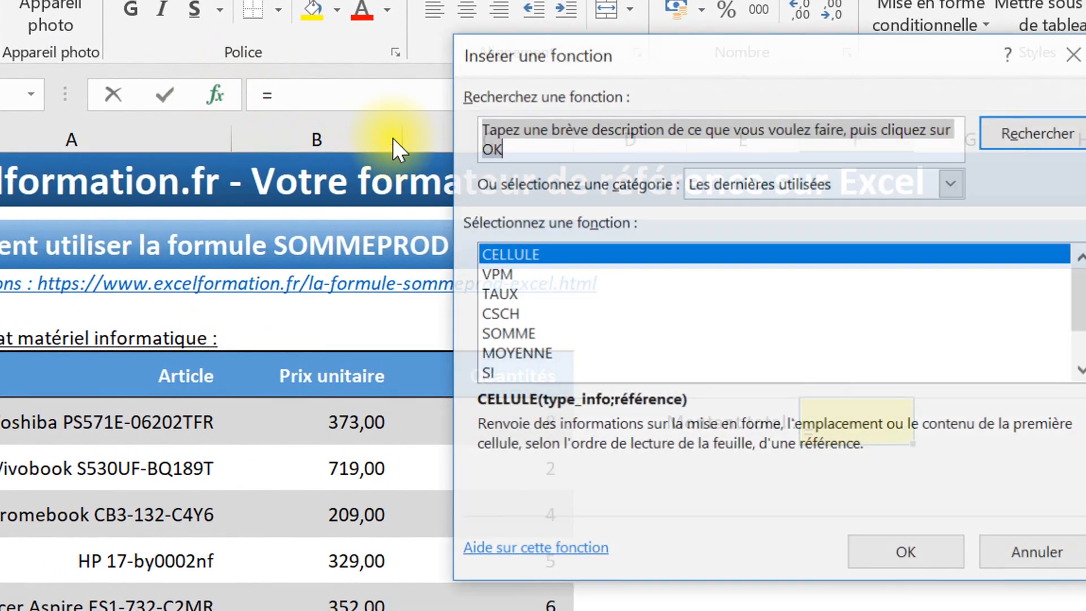
pyautogui.write('sommm')
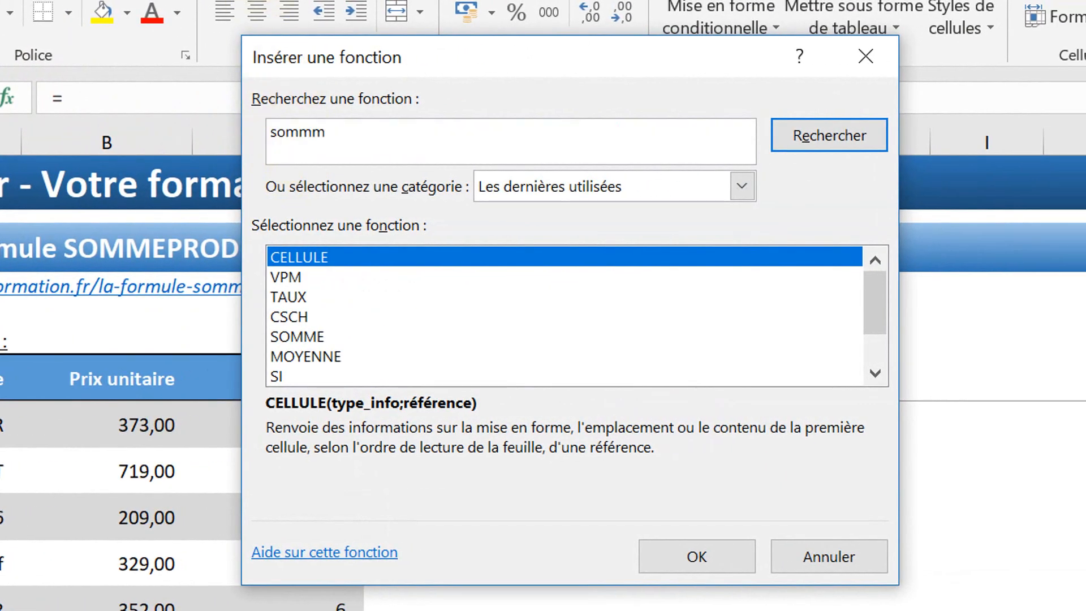
pyautogui.press('BackSpace')
pyautogui.write('eprod')
pyautogui.press('Return')
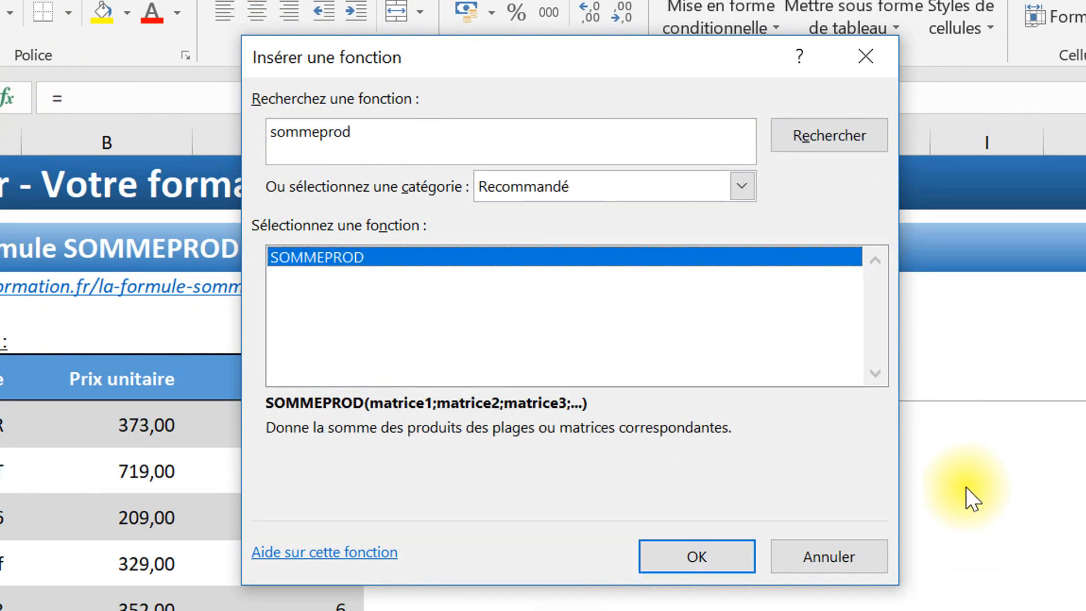
pyautogui.click(700, 547)
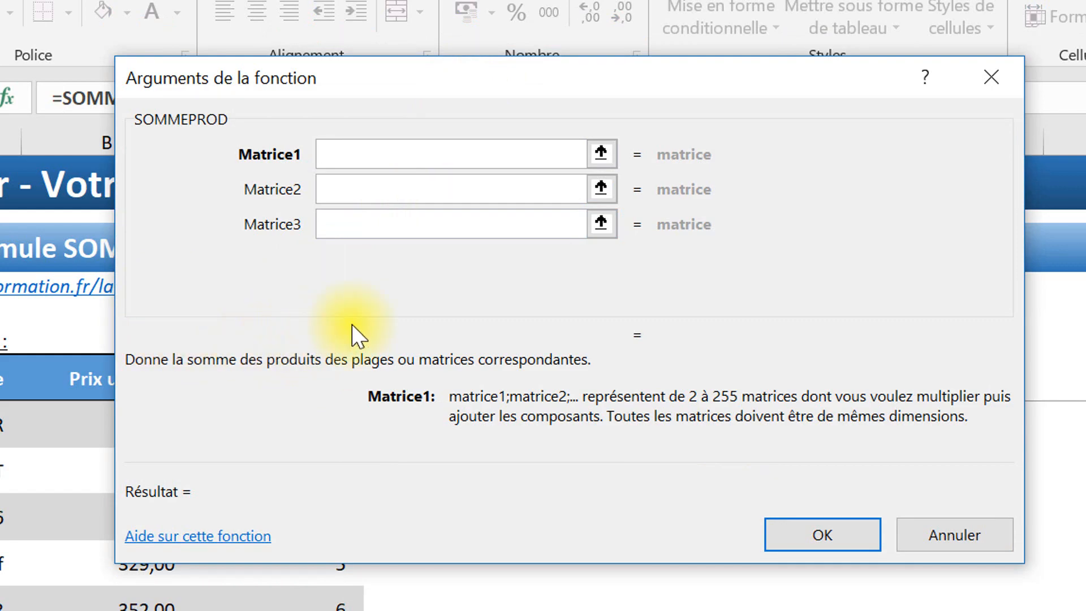
pyautogui.moveTo(395, 91); pyautogui.dragTo(671, 192)
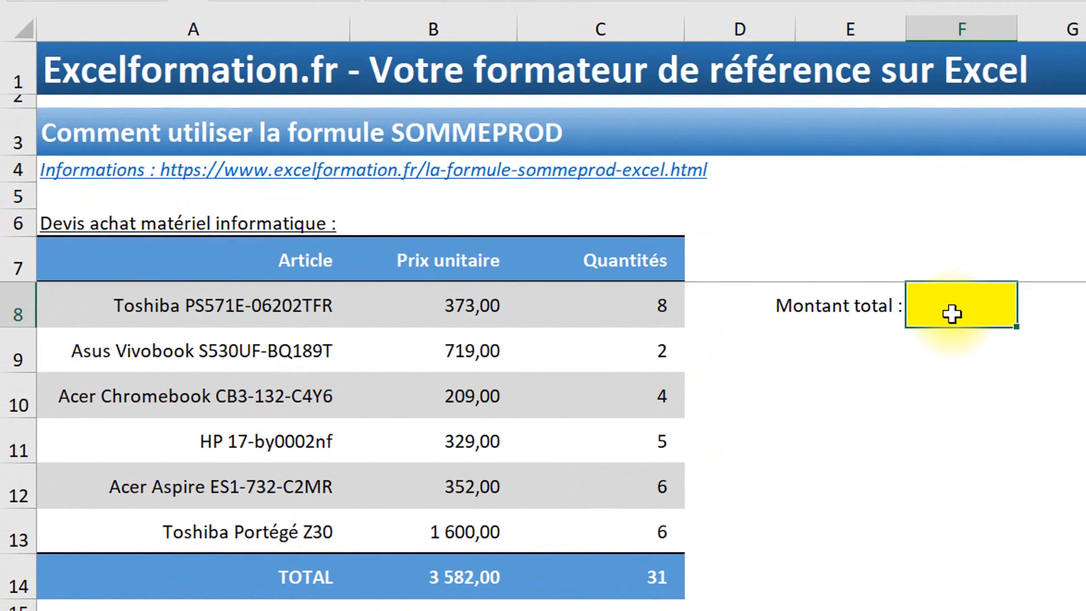
# - Start a formula in F8 that multiplies price by quantity for the first two articles: =B8*C8+B9*C9+
pyautogui.write('=')
pyautogui.click(404, 298)
pyautogui.write('*')
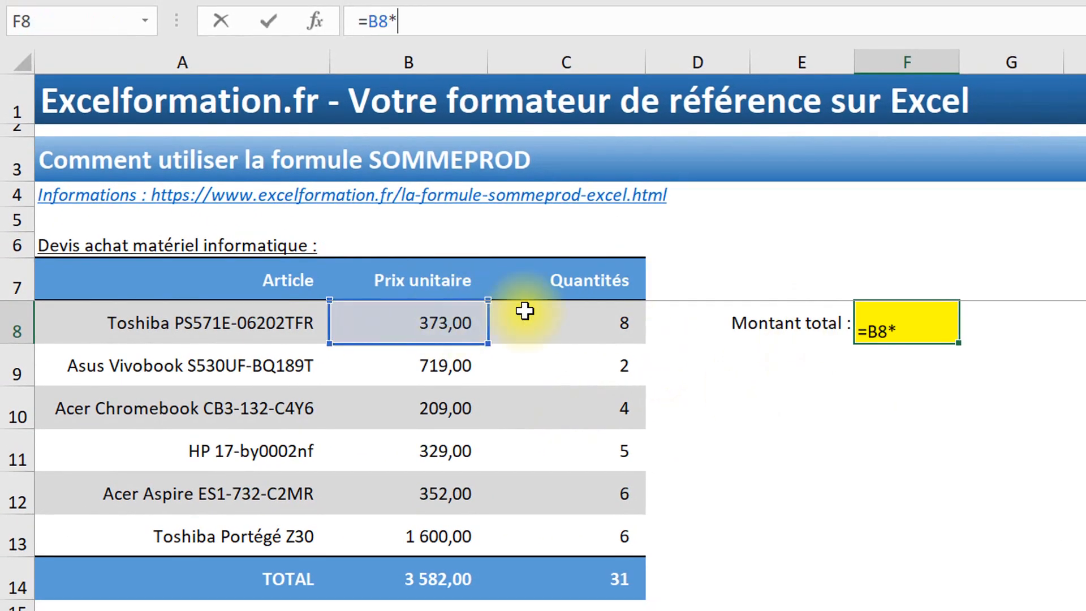
pyautogui.click(526, 312)
pyautogui.write('+')
pyautogui.click(429, 364)
pyautogui.write('*')
pyautogui.click(521, 368)
pyautogui.write('+')
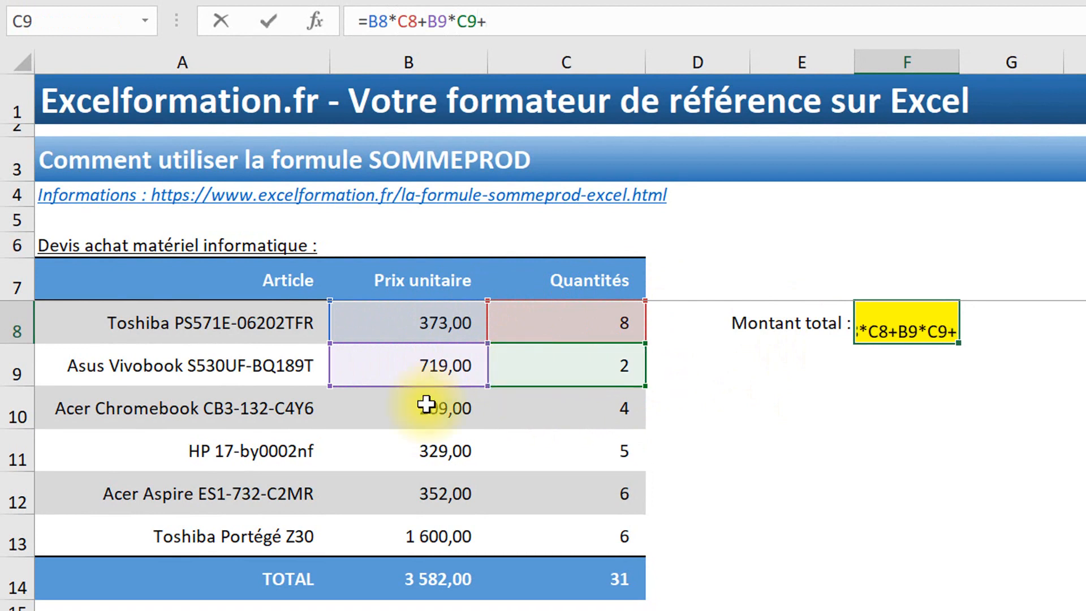
# - Extend the F8 formula with the products of the third and fourth articles: B10*C10+B11*C11+
pyautogui.click(426, 404)
pyautogui.write('*')
pyautogui.click(529, 405)
pyautogui.write('+')
pyautogui.click(432, 451)
pyautogui.write('*')
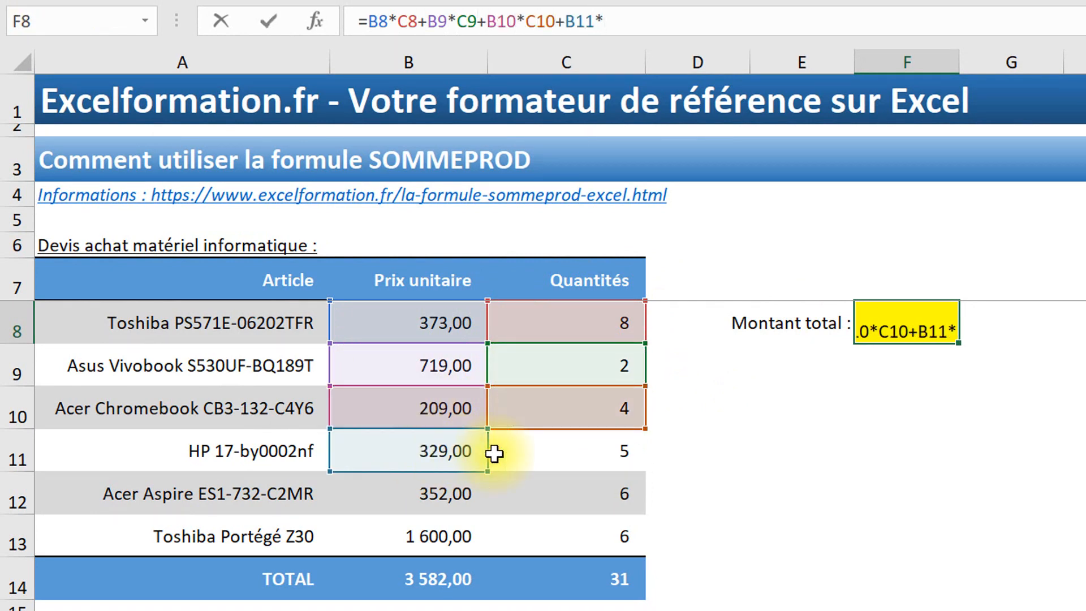
pyautogui.click(494, 452)
pyautogui.write('+')
# - Complete the F8 formula with the products of the last two articles, B12*C12+B13*C13, and validate it
pyautogui.click(480, 488)
pyautogui.write('*')
pyautogui.click(565, 492)
pyautogui.write('+')
pyautogui.click(440, 535)
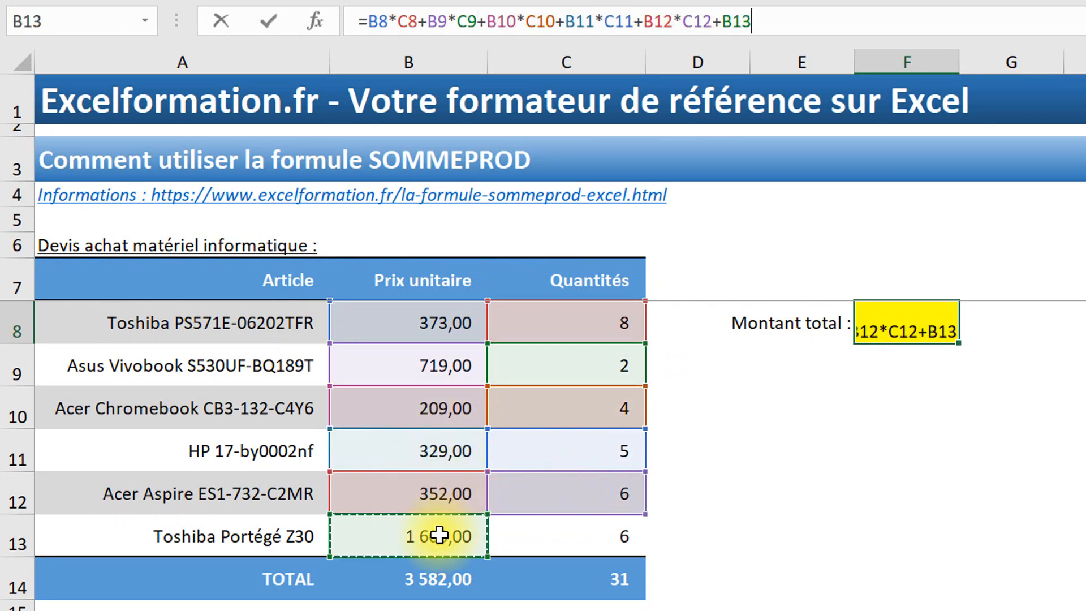
pyautogui.write('*')
pyautogui.click(545, 531)
pyautogui.press('Return')
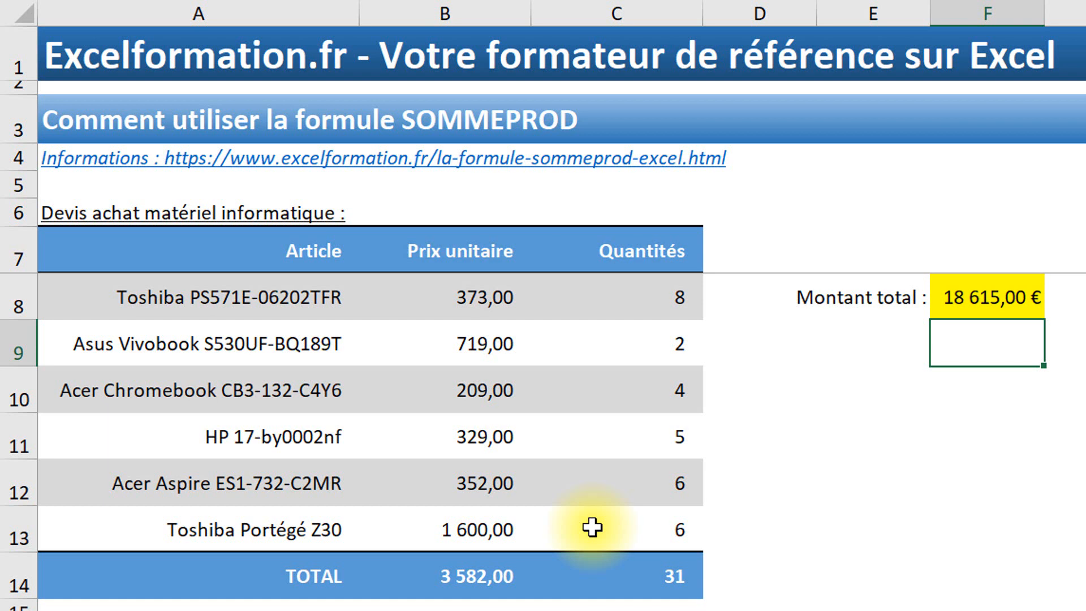
# - Insert a new column D beside Quantités and enter =B8*C8 in D8
pyautogui.click(748, 5)
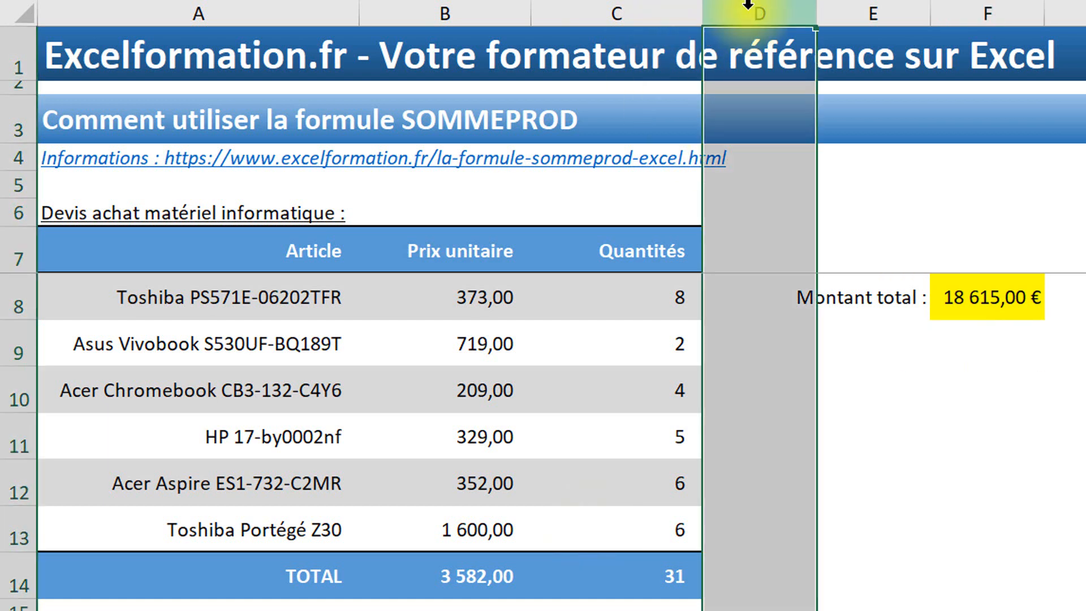
pyautogui.hotkey('ctrl', '+')
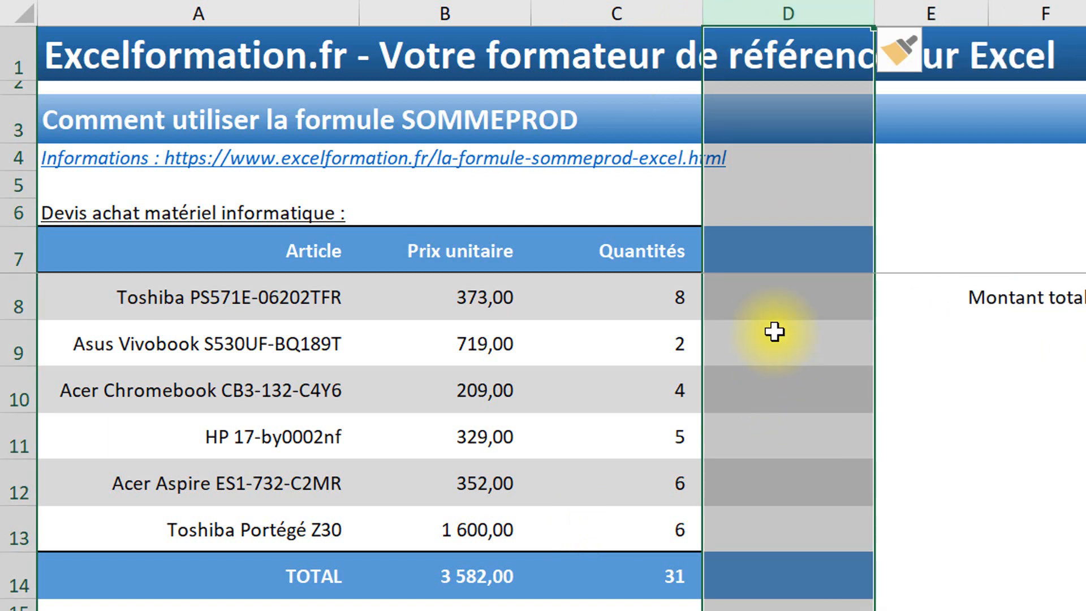
pyautogui.click(768, 293)
pyautogui.write('=')
pyautogui.press('Left')
pyautogui.press('Left')
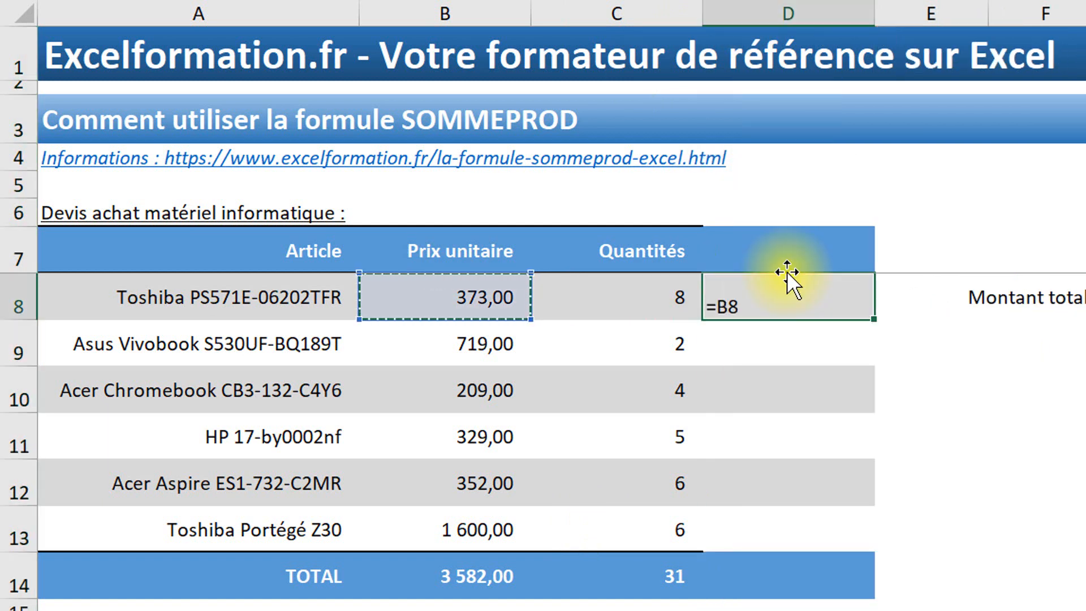
pyautogui.write('*')
pyautogui.press('Left')
pyautogui.press('Return')
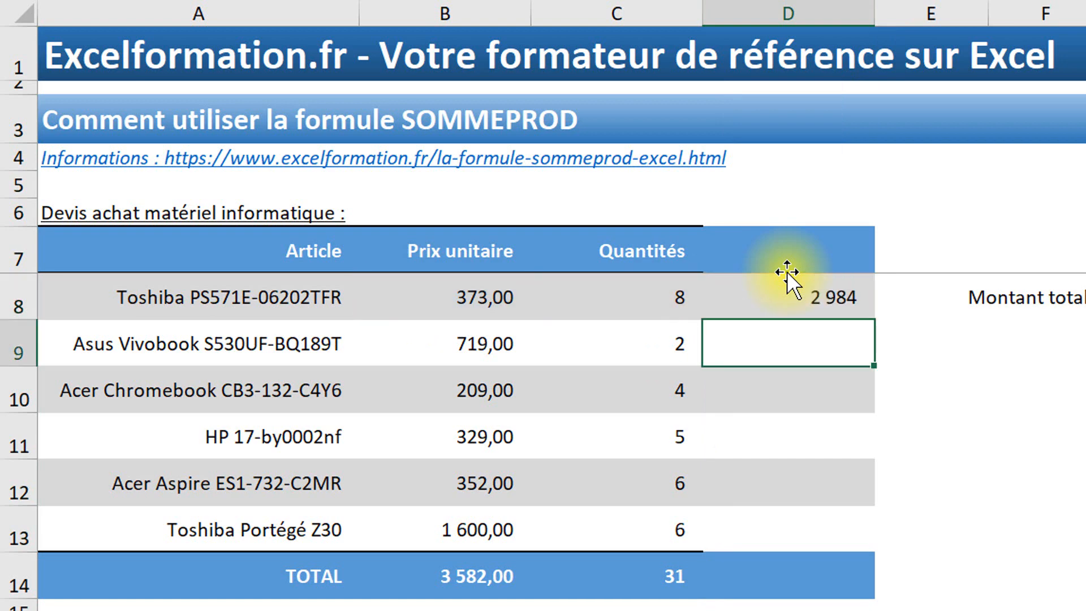
# - Fill the D8 formula down to D13 without copying the formatting
pyautogui.click(830, 293)
pyautogui.moveTo(874, 318); pyautogui.dragTo(853, 545)
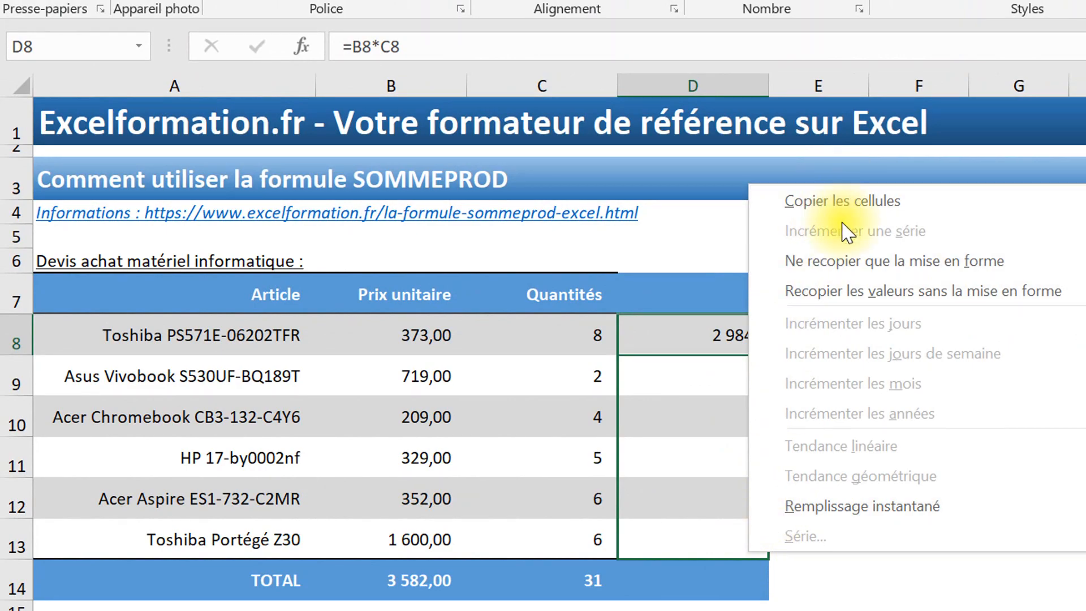
pyautogui.click(837, 287)
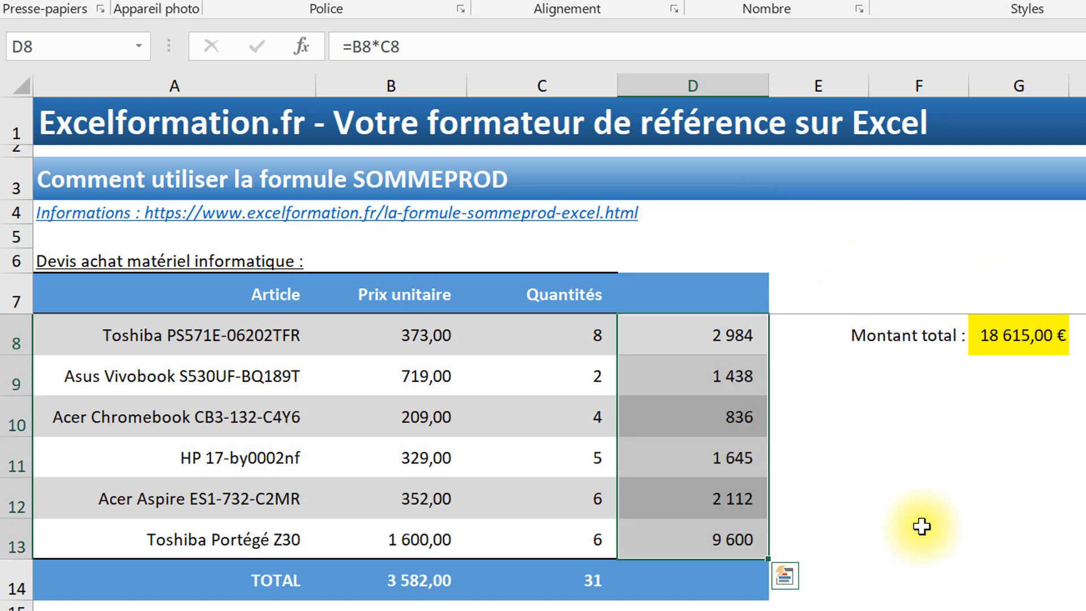
# - Replace the Montant total formula in G8 with =somme(D8:D13)
pyautogui.click(1014, 331)
pyautogui.write('=somme(')
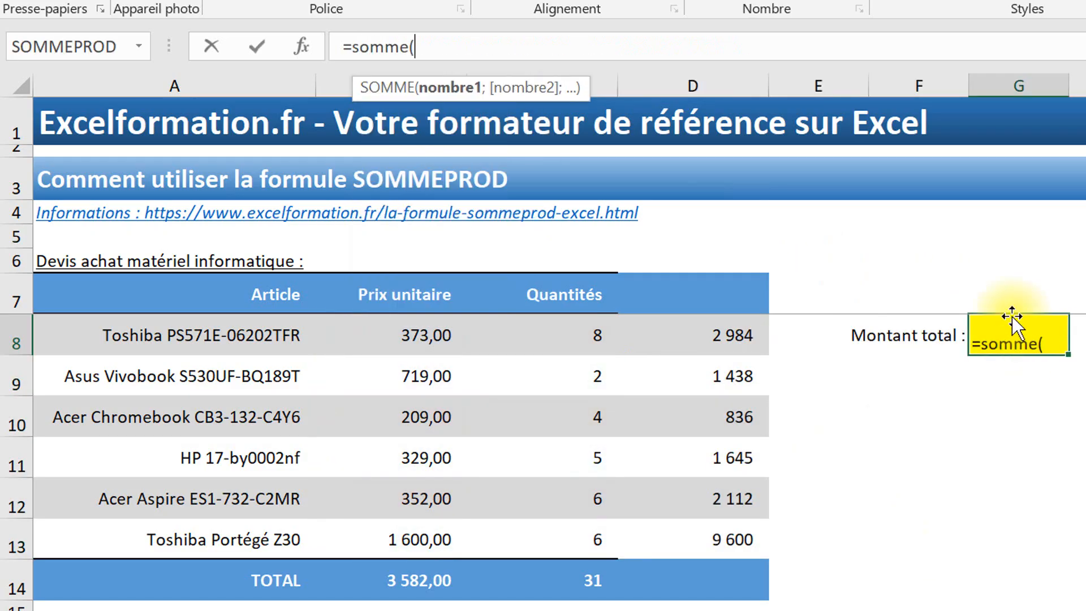
pyautogui.moveTo(735, 339); pyautogui.dragTo(732, 543)
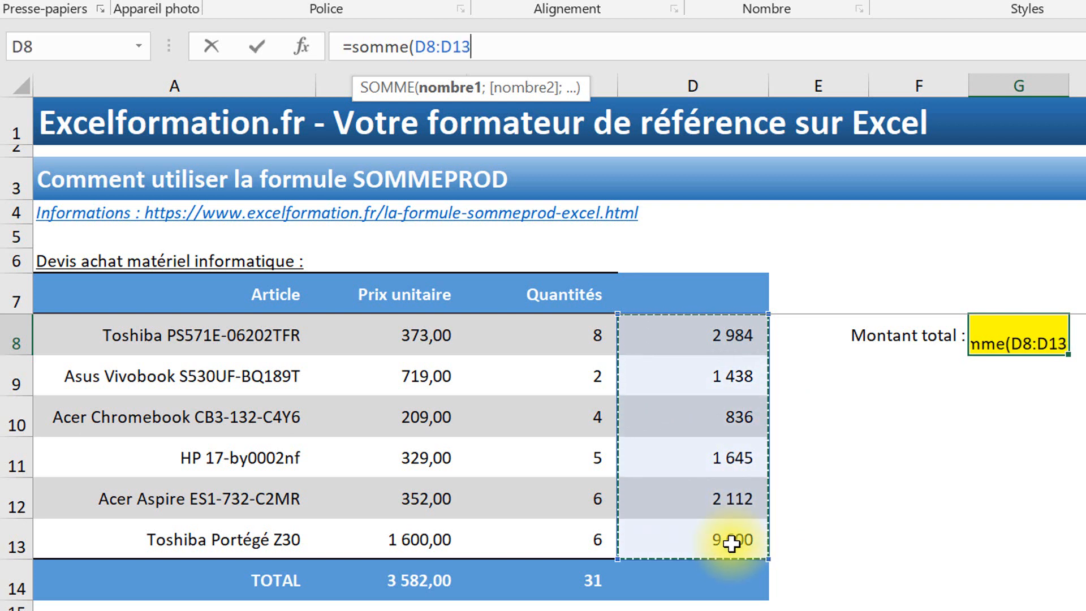
pyautogui.press('Return')
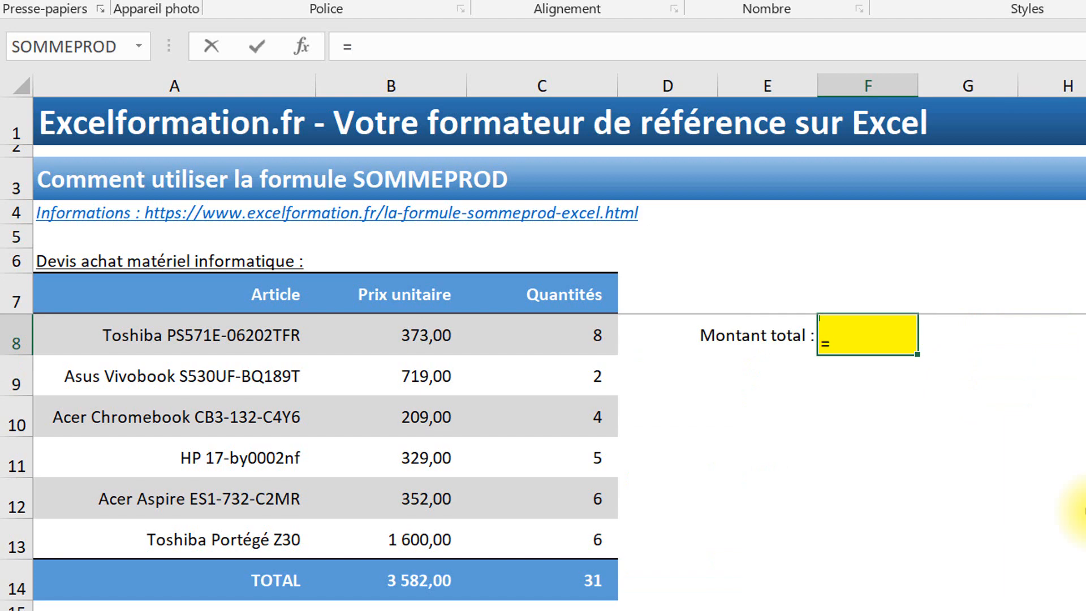
# - Calculate the Montant total in F8 with =sommeprod(B8:B13;C8:C13)
pyautogui.write('sommeprod(')
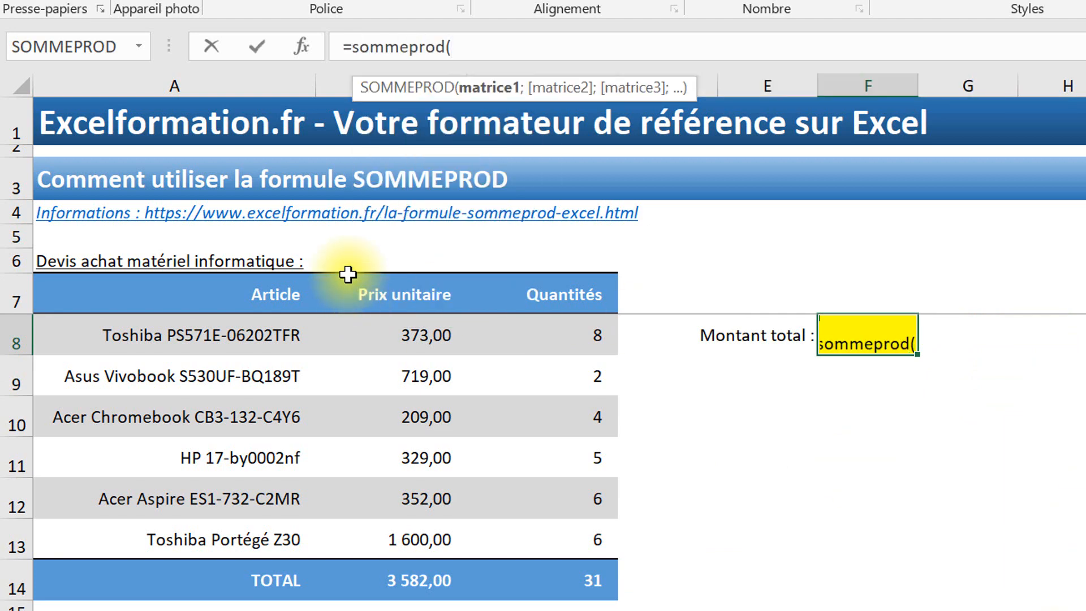
pyautogui.moveTo(407, 337); pyautogui.dragTo(399, 531)
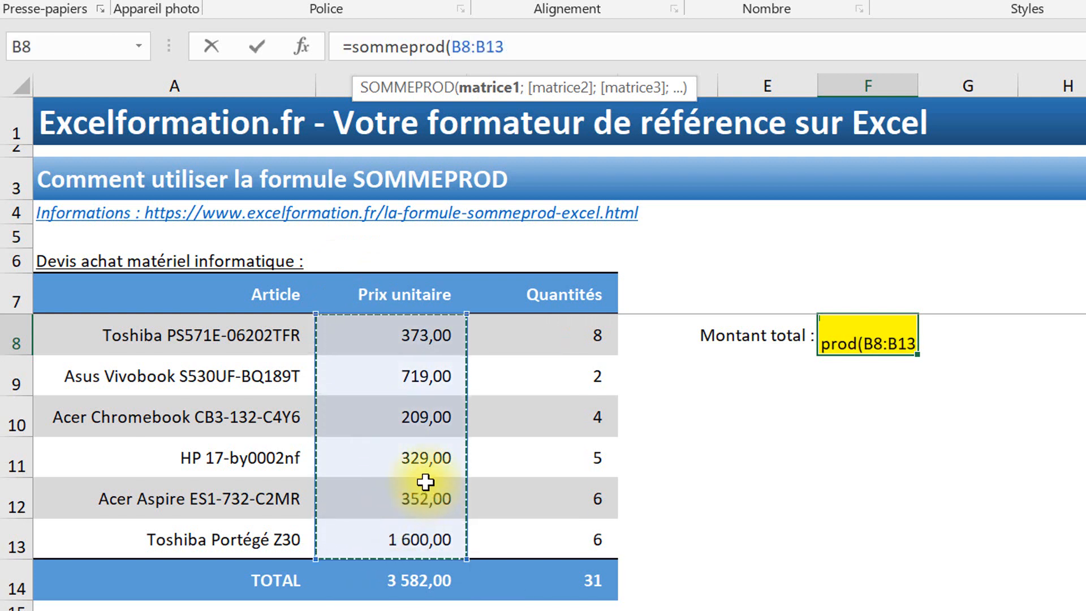
pyautogui.write(';')
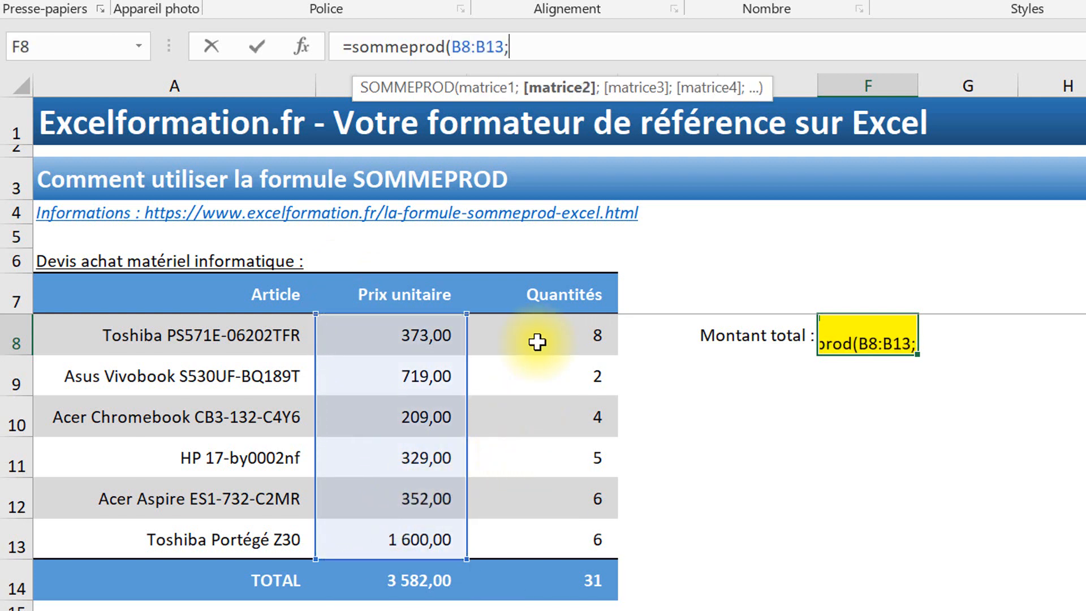
pyautogui.moveTo(542, 339); pyautogui.dragTo(545, 539)
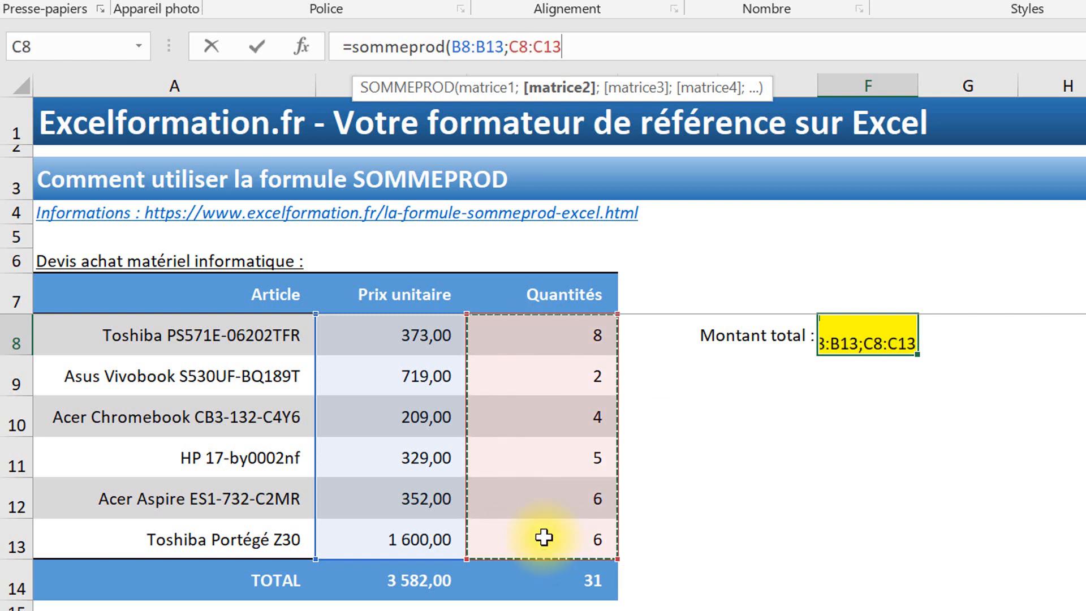
pyautogui.write(')')
pyautogui.press('Return')
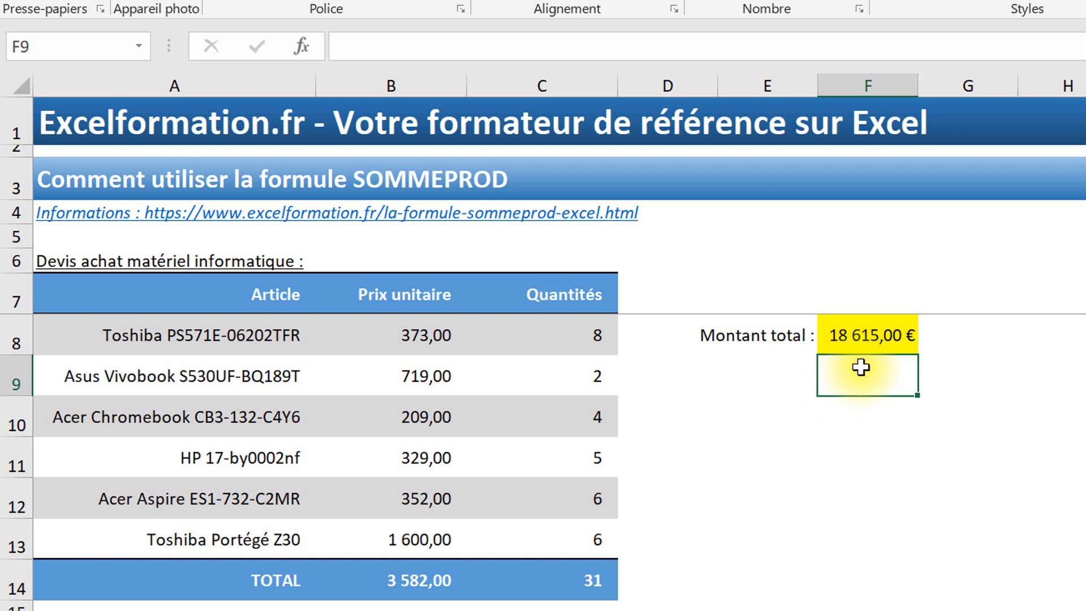
# - Shorten the second range of the F8 SOMMEPROD formula to C8:C11
pyautogui.click(836, 338)
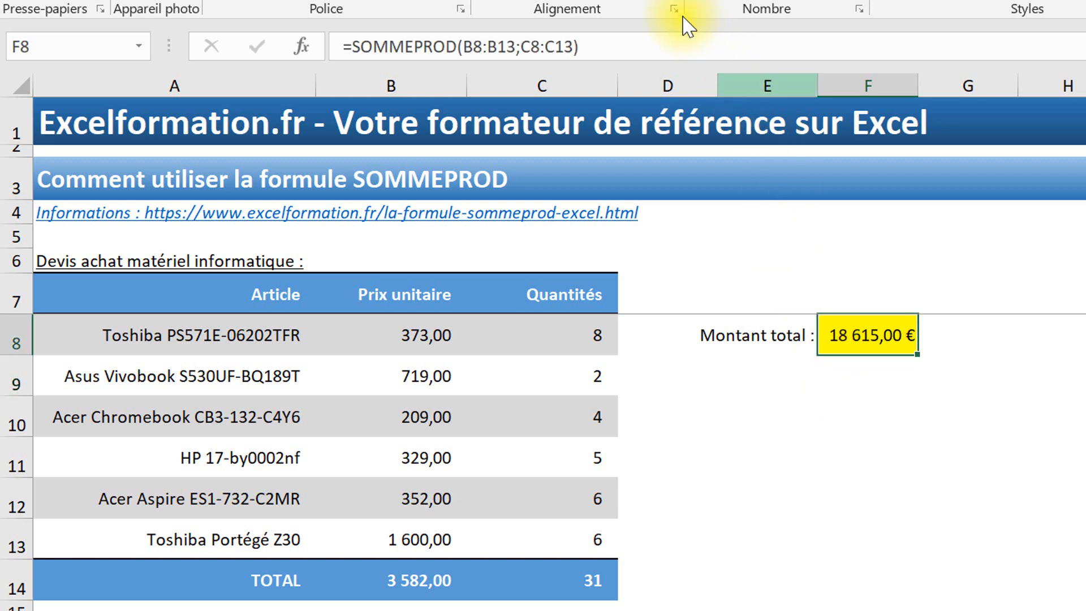
pyautogui.click(662, 42)
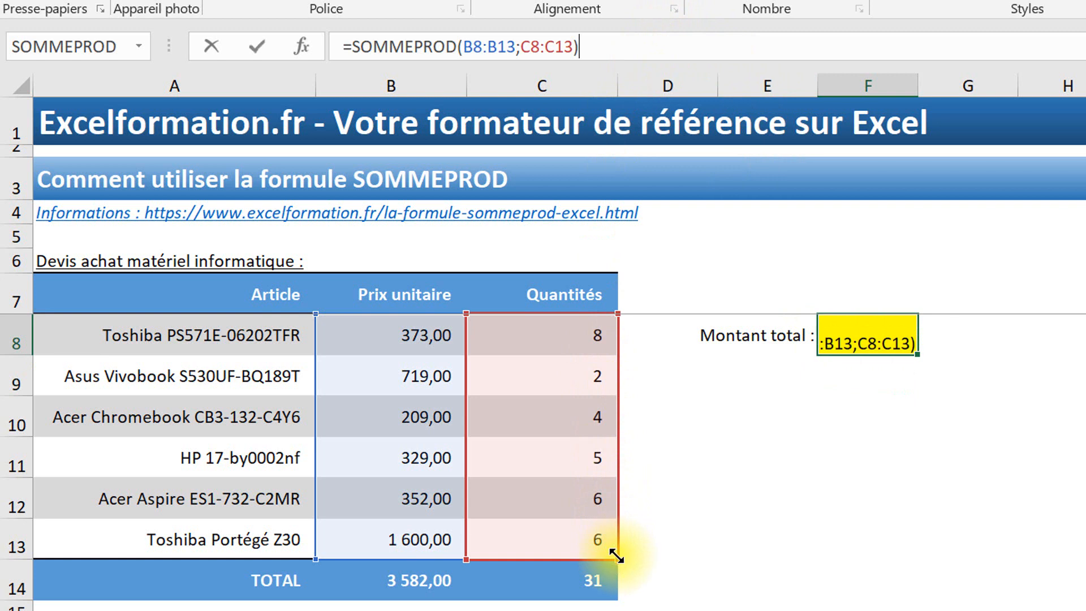
pyautogui.moveTo(603, 466); pyautogui.dragTo(591, 478)
pyautogui.press('Return')
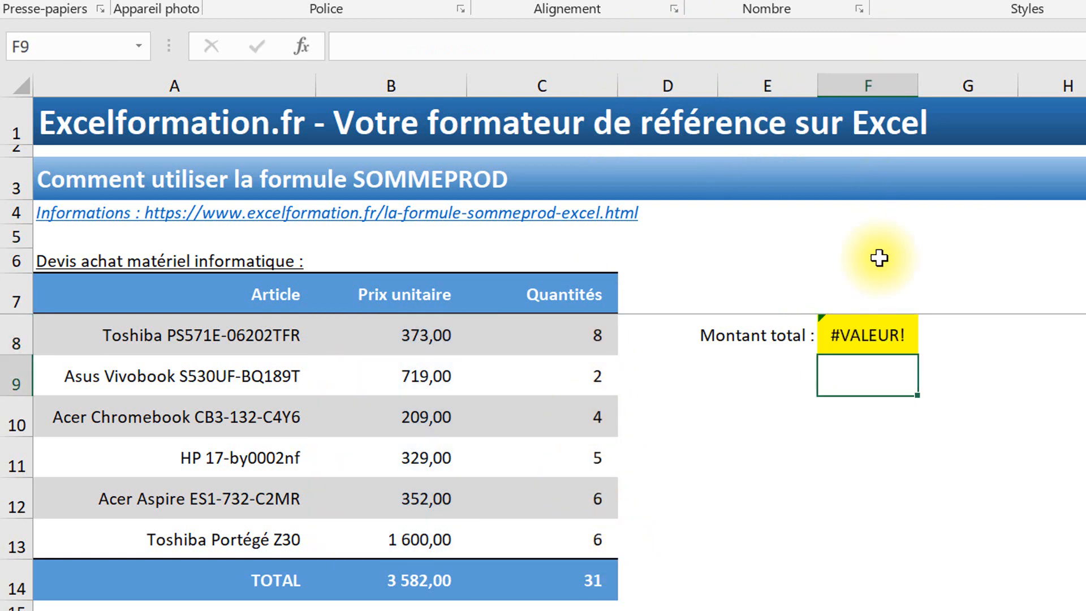
# - Extend the second range of the F8 SOMMEPROD formula back to C8:C13
pyautogui.click(874, 335)
pyautogui.press('F2')
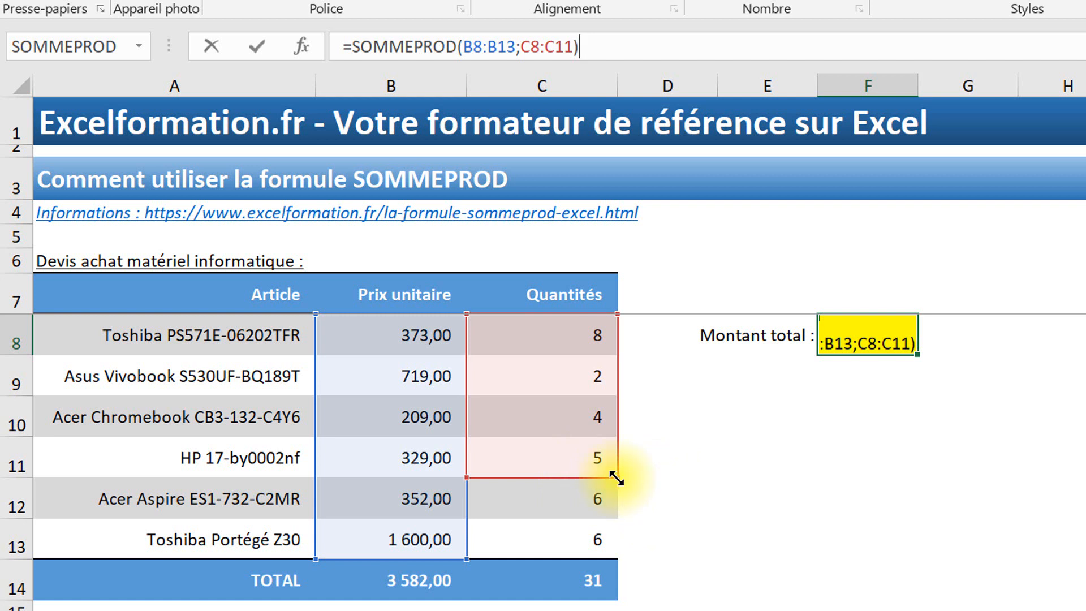
pyautogui.moveTo(616, 476); pyautogui.dragTo(616, 559)
pyautogui.press('Return')
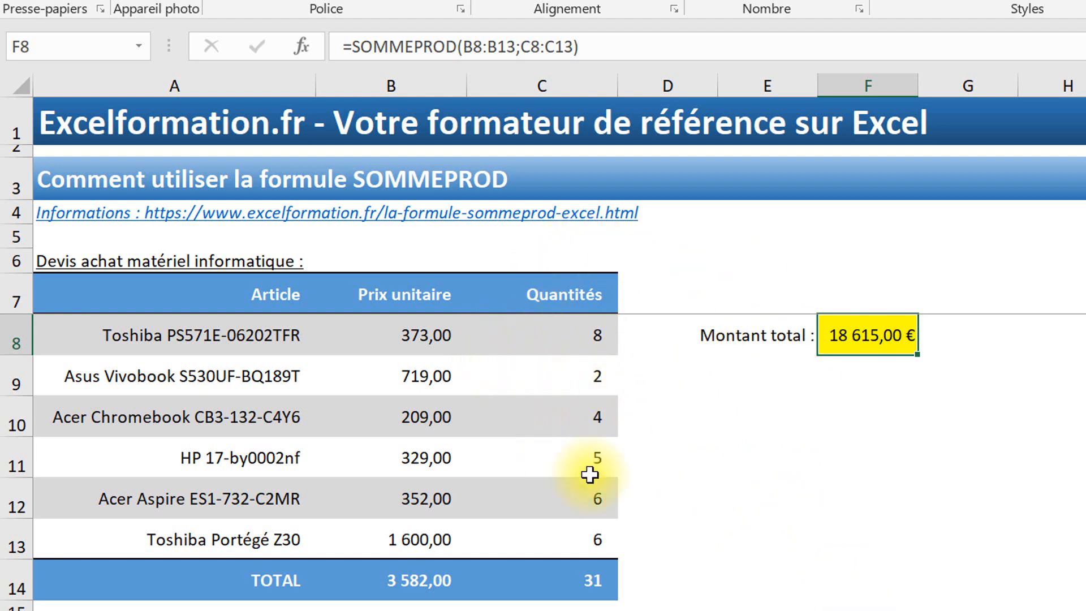
# - Replace the F8 formula with a single-range version, =sommeprod(C8:C13), keeping the cell selected
pyautogui.write('=so')
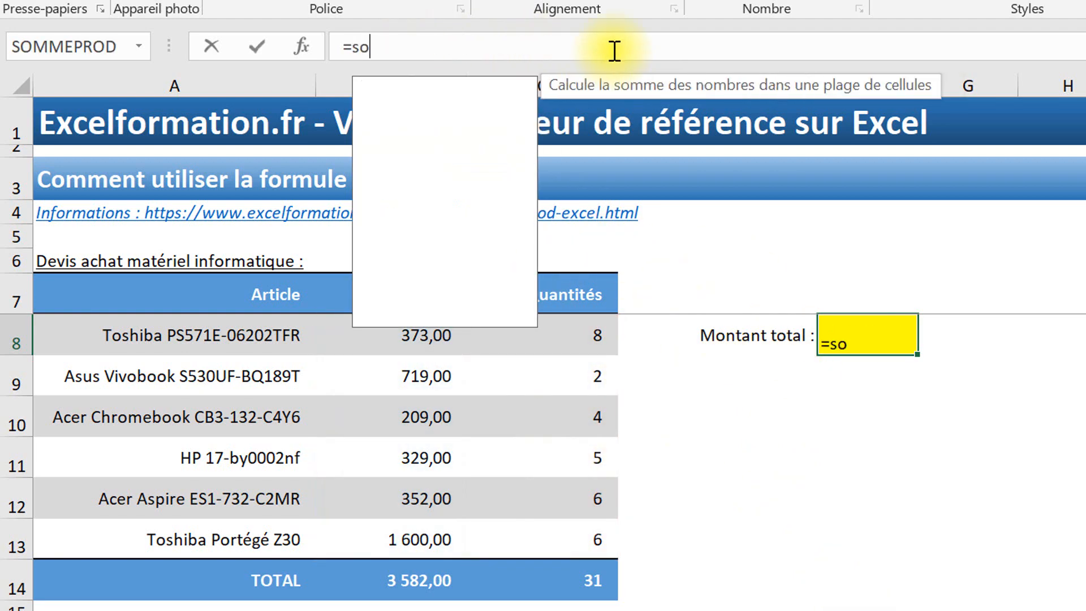
pyautogui.write('mmeprod(')
pyautogui.moveTo(565, 335); pyautogui.dragTo(562, 538)
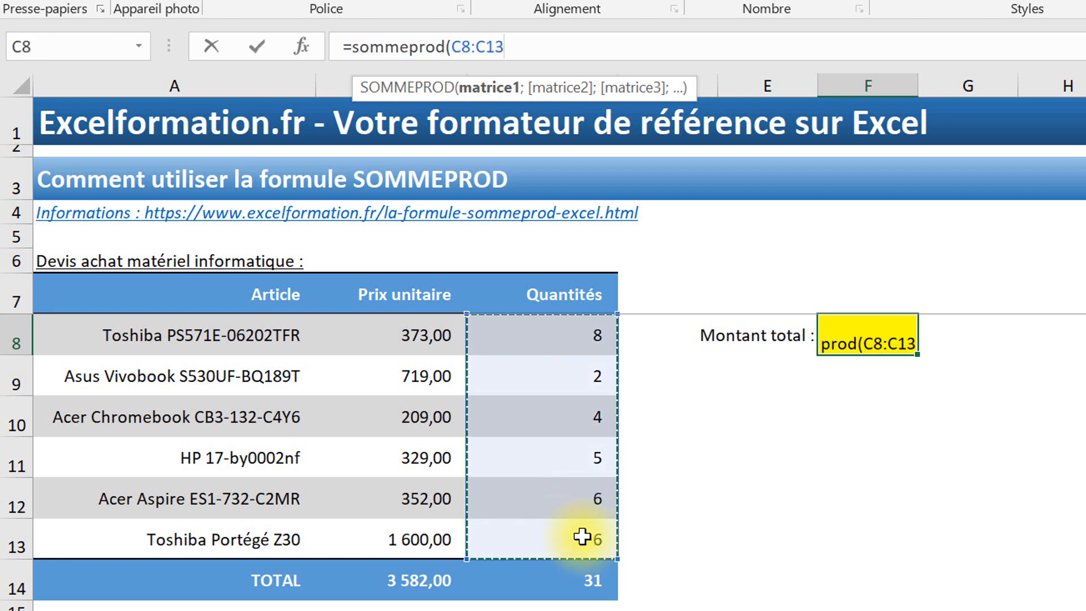
pyautogui.write(')')
pyautogui.hotkey('ctrl', 'Return')
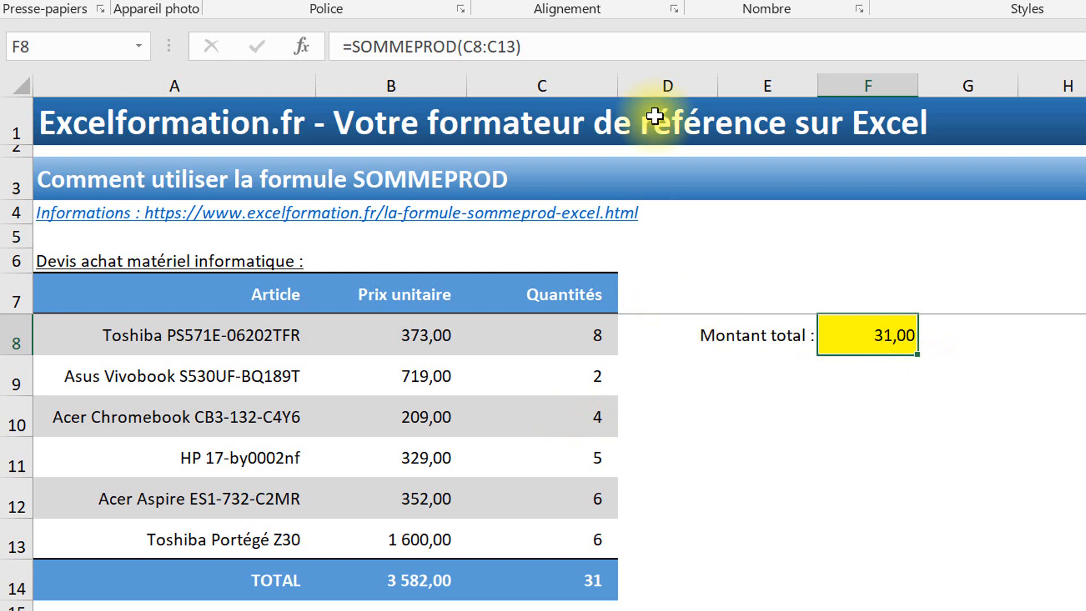
# - Insert a new column D between Quantités and the Montant total area
pyautogui.click(668, 81)
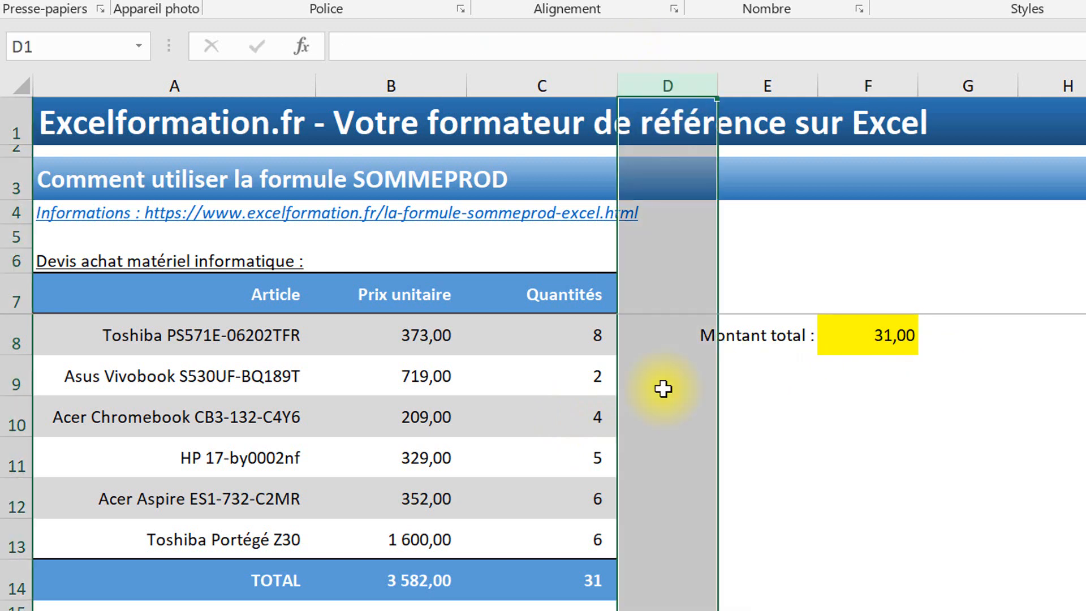
pyautogui.hotkey('ctrl', '+')
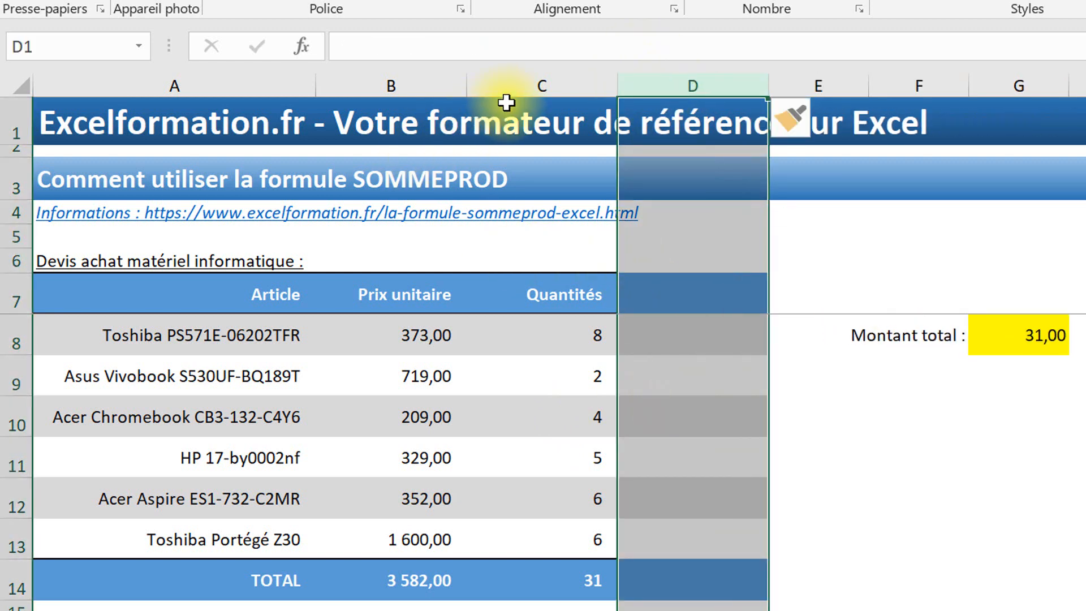
# - Enter the header Coef TTC in cell D7 of the new column
pyautogui.click(687, 293)
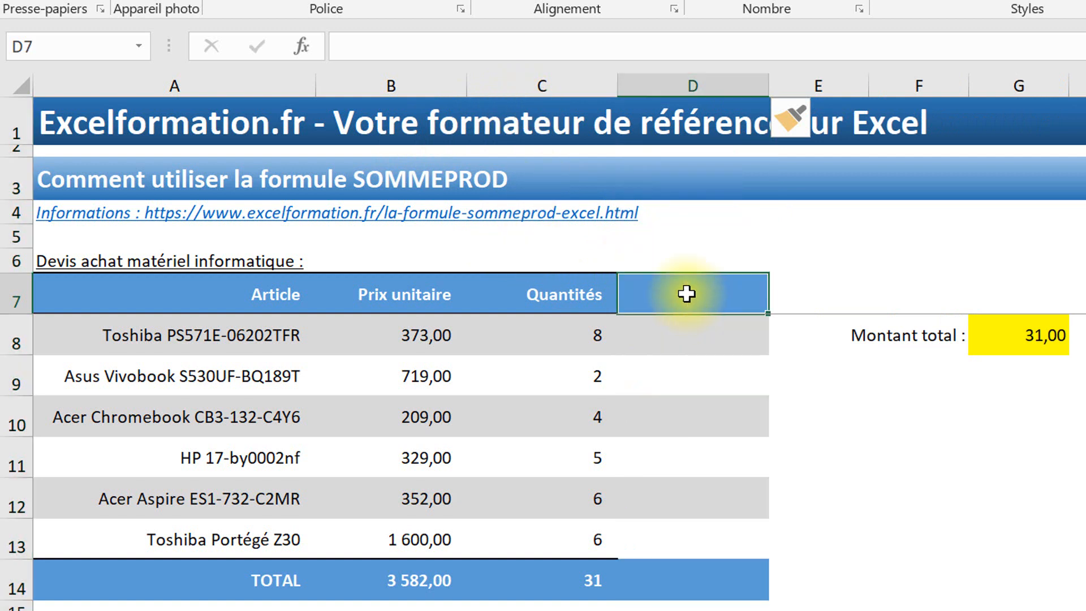
pyautogui.write('Coee')
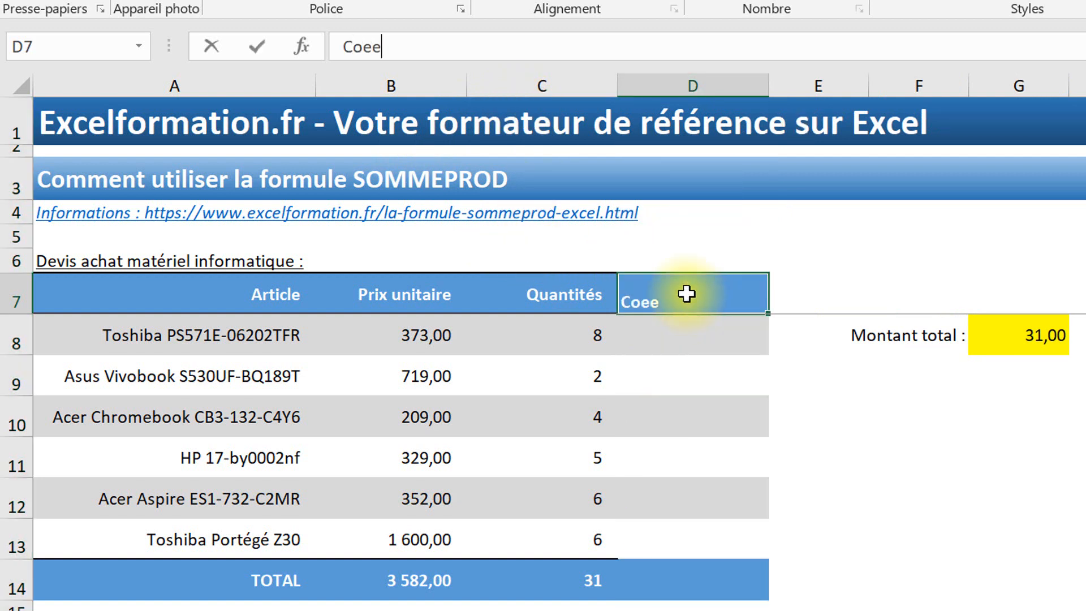
pyautogui.press('BackSpace')
pyautogui.write('f TTC')
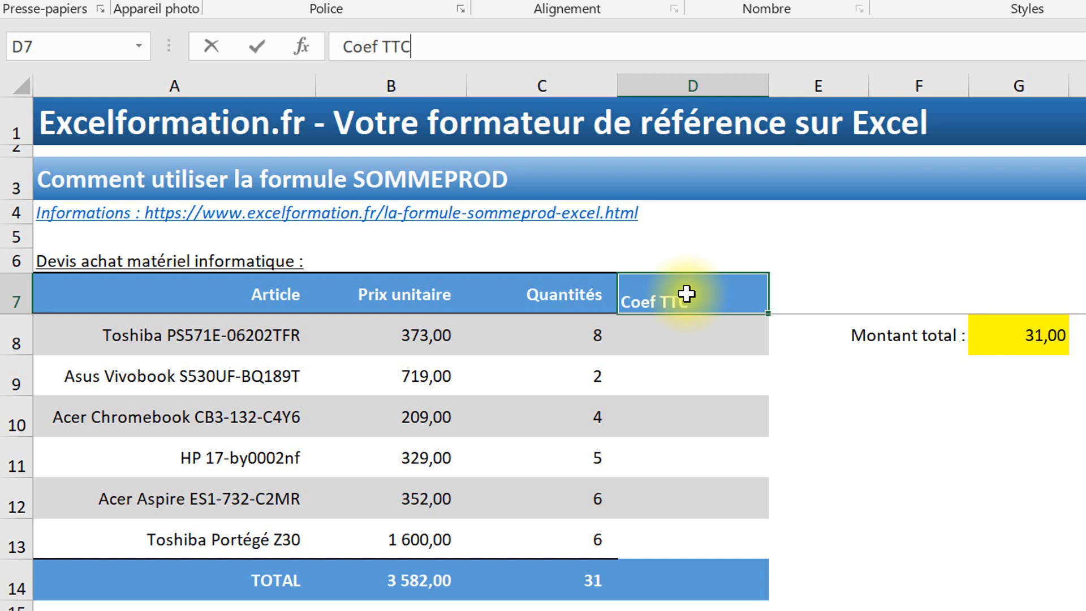
pyautogui.press('Return')
# - Fill D8:D13 with the coefficient 1,20 and display it with two decimals
pyautogui.hotkey('shift', 'Down')
pyautogui.hotkey('shift', 'Down')
pyautogui.hotkey('shift', 'Down')
pyautogui.hotkey('shift', 'Down')
pyautogui.hotkey('shift', 'Down')
pyautogui.write('1,20')
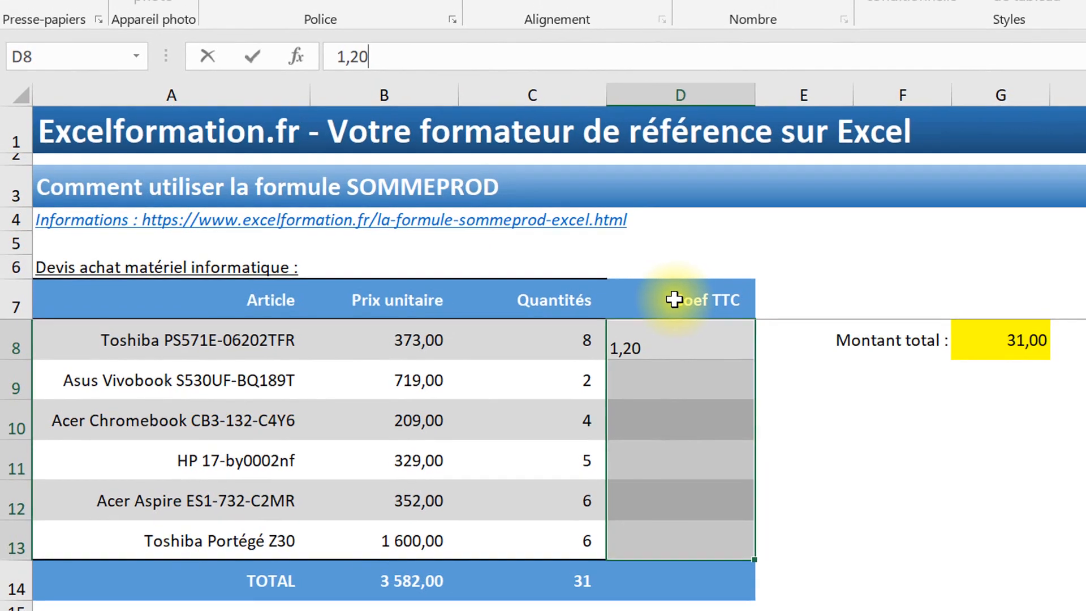
pyautogui.hotkey('ctrl', 'Return')
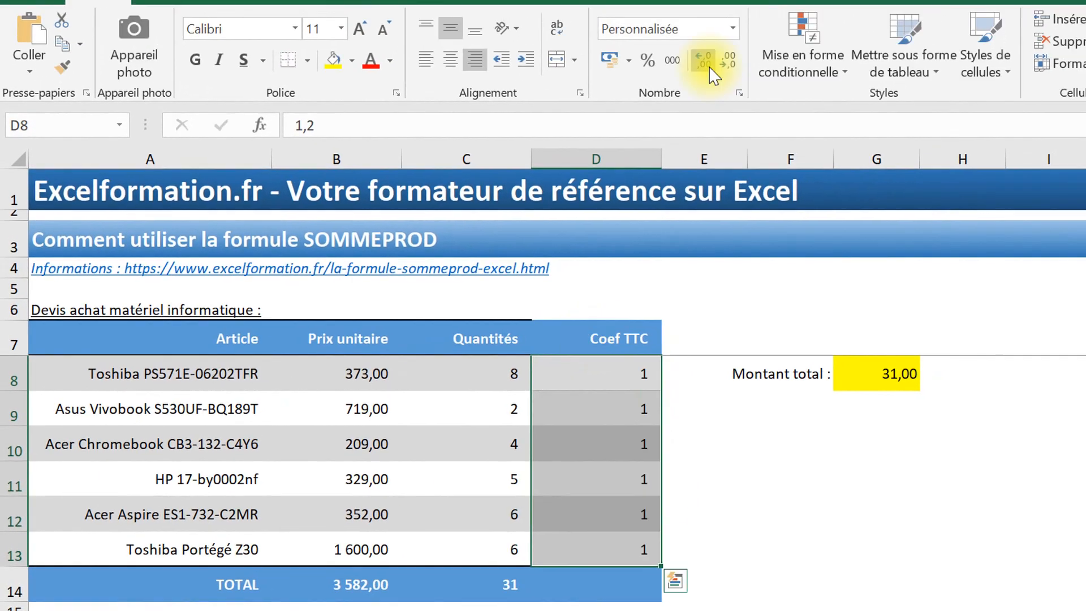
pyautogui.doubleClick(684, 77)
# - Replace the G8 total with a three-range formula, =sommeprod(B8:B13;C8:C13;D8:D13)
pyautogui.click(878, 379)
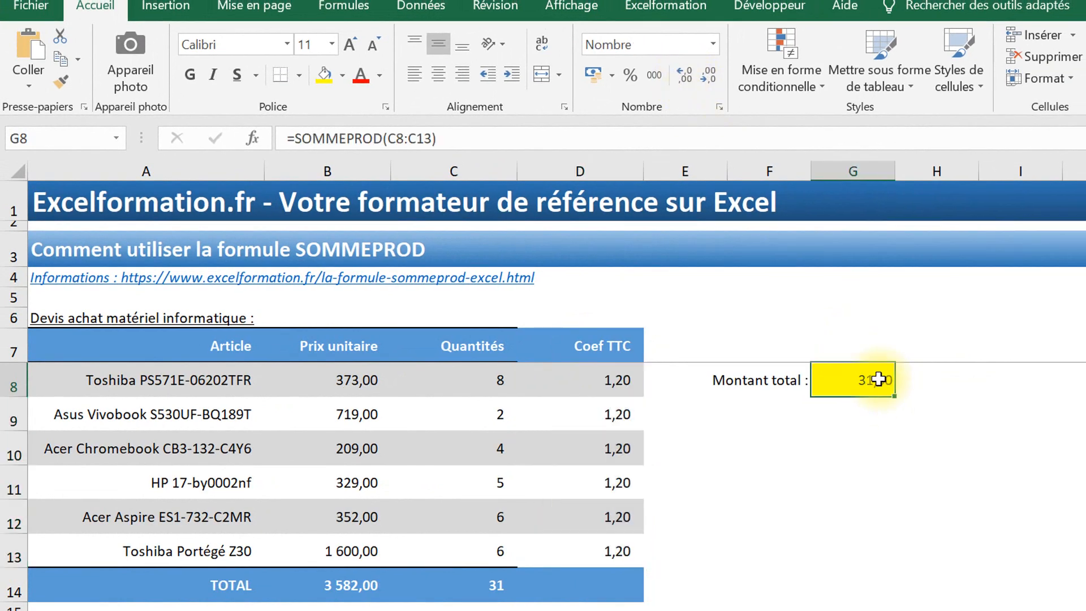
pyautogui.write('=sp')
pyautogui.press('BackSpace')
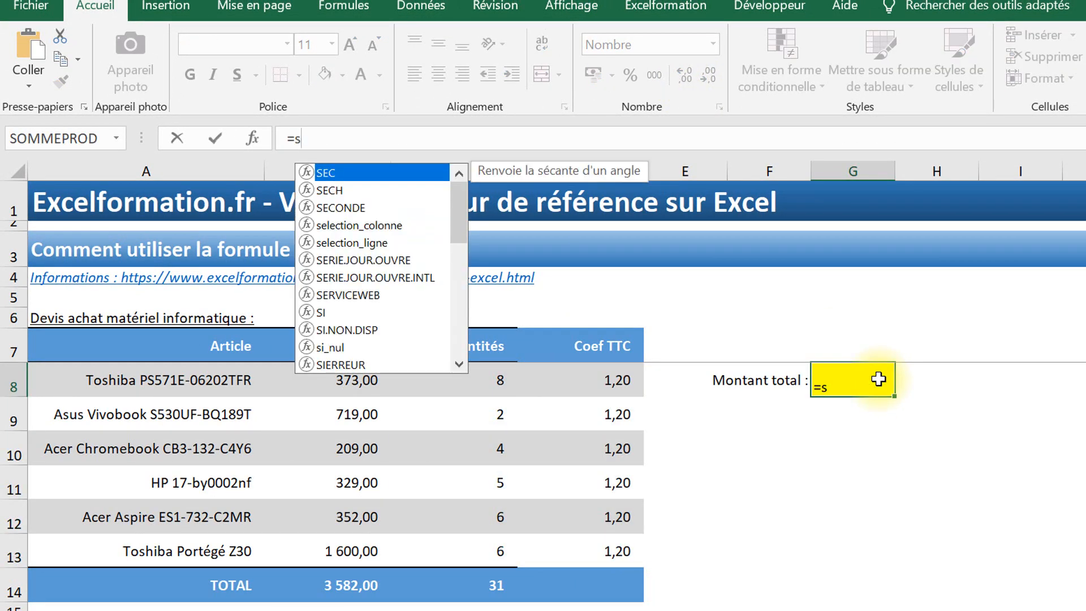
pyautogui.write('ommeprod(')
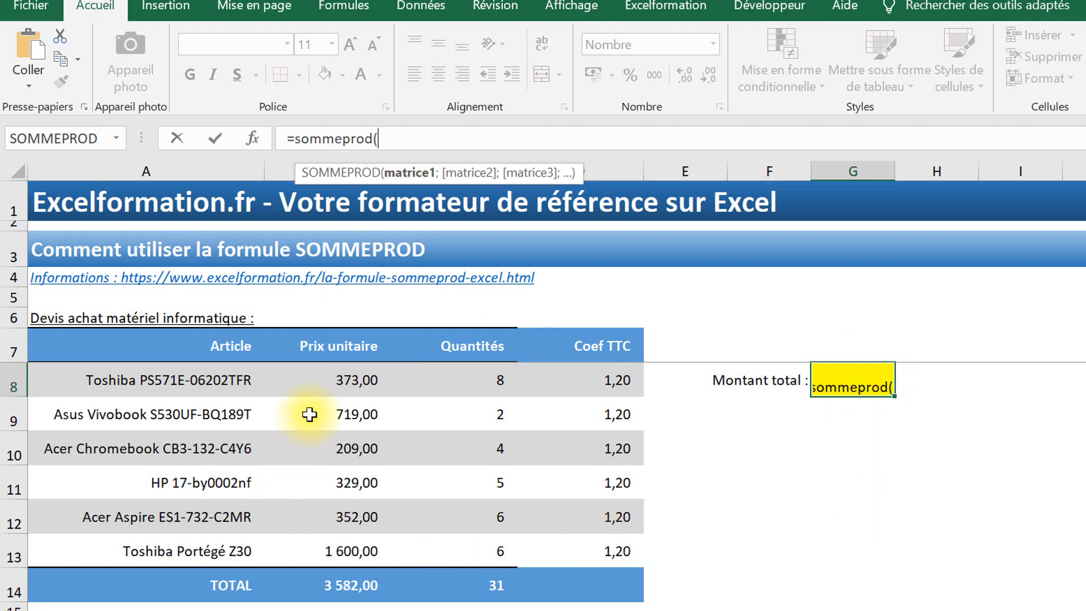
pyautogui.moveTo(325, 378); pyautogui.dragTo(336, 561)
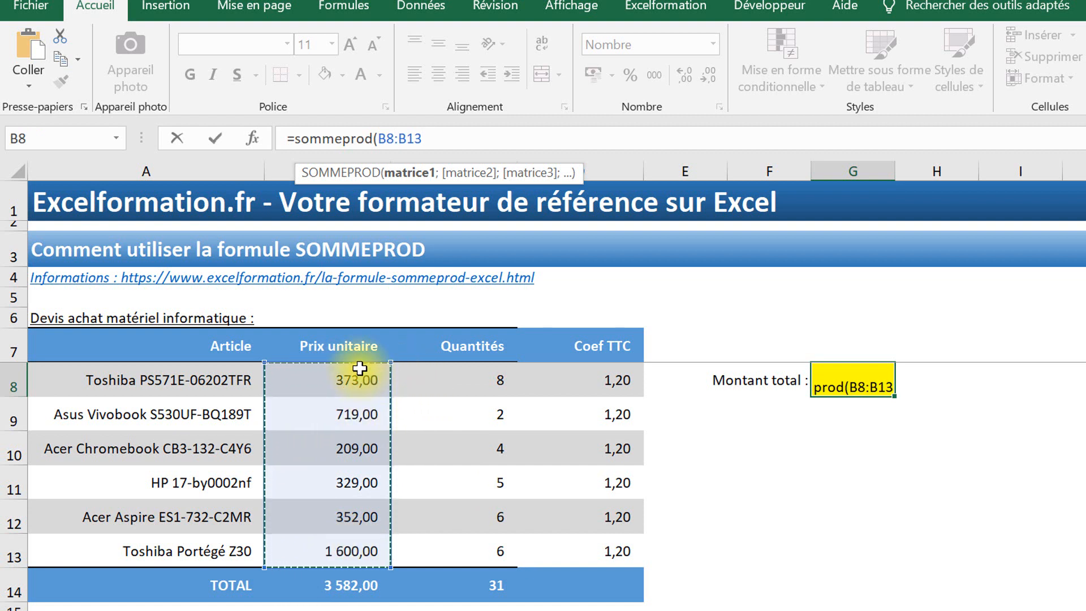
pyautogui.write(';')
pyautogui.moveTo(448, 379); pyautogui.dragTo(453, 549)
pyautogui.write(';')
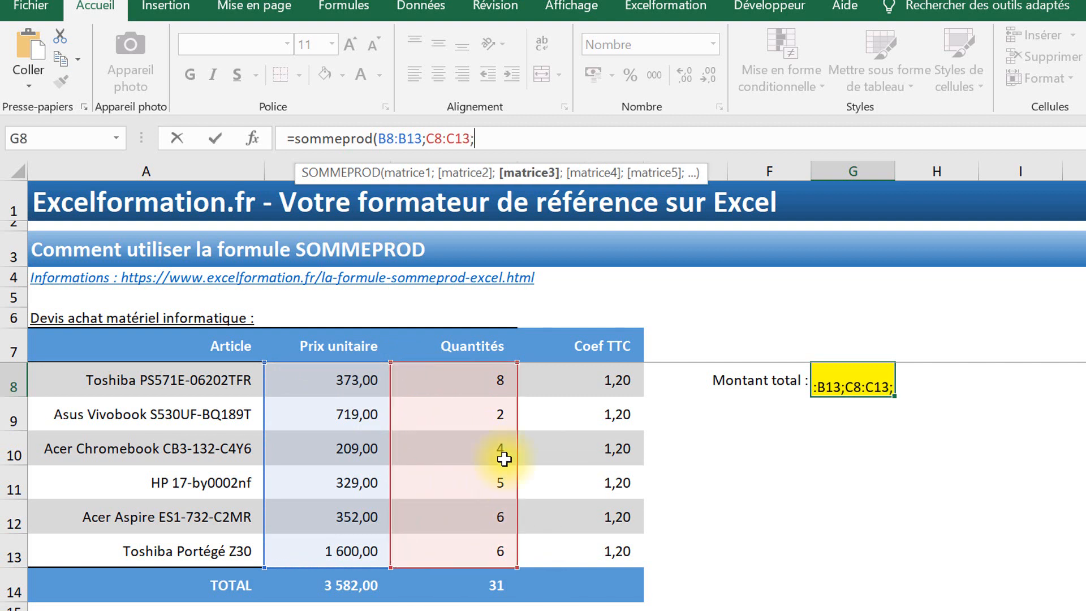
pyautogui.moveTo(555, 385); pyautogui.dragTo(574, 545)
pyautogui.press('Return')
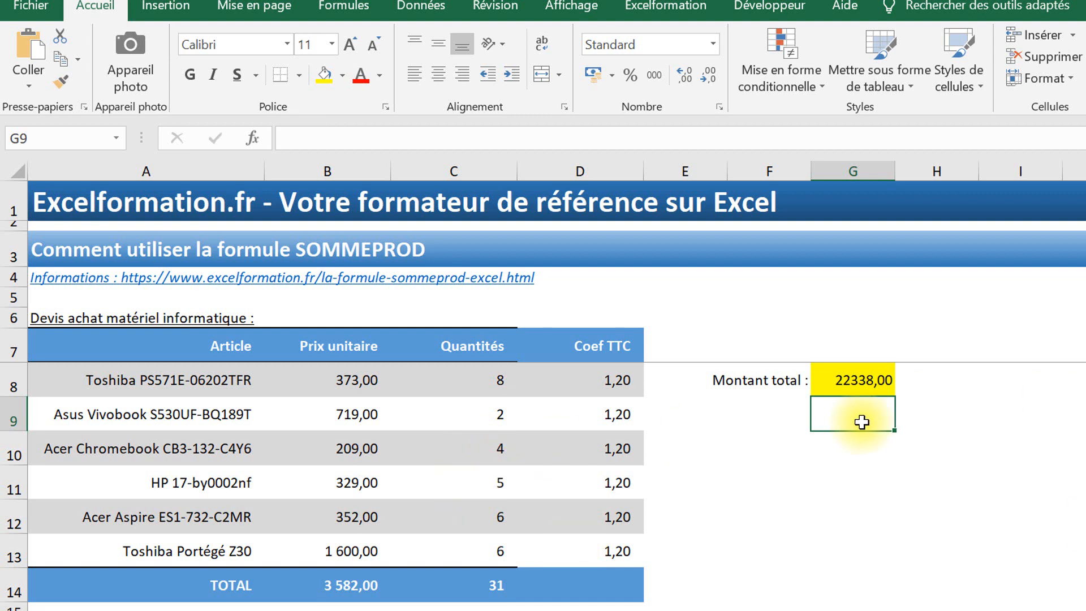
# - Replace all the coefficients in D8:D13 with 20% at once
pyautogui.click(602, 344)
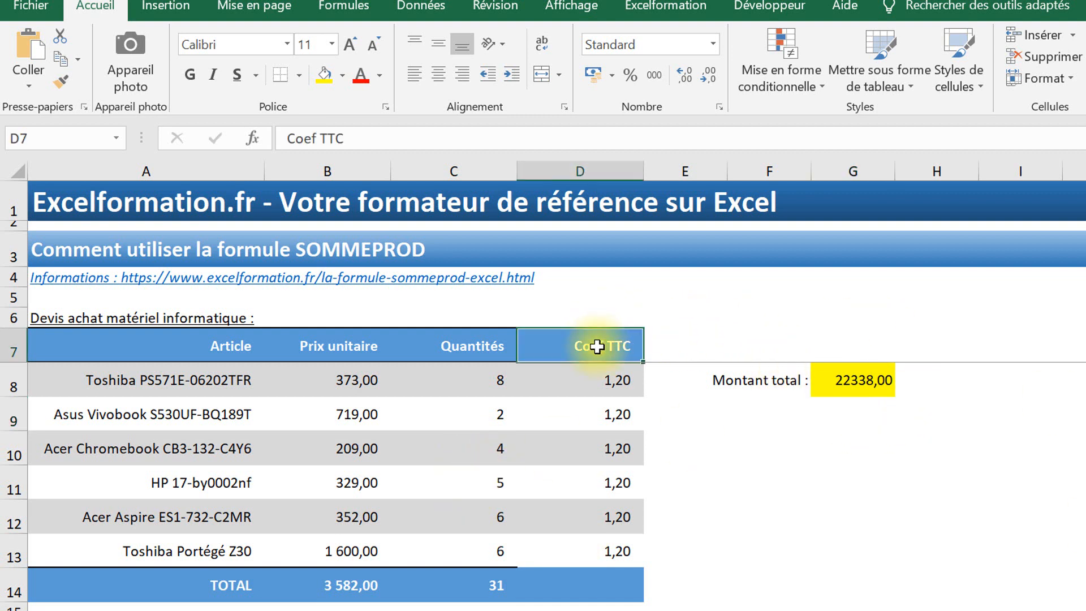
pyautogui.moveTo(619, 378); pyautogui.dragTo(607, 548)
pyautogui.write('20')
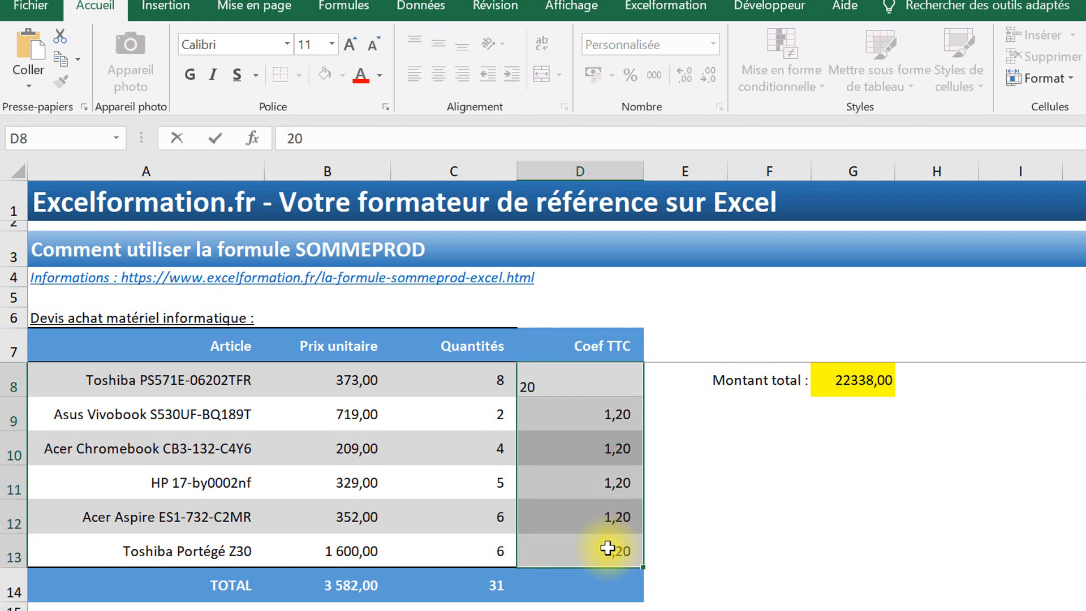
pyautogui.write('%')
pyautogui.hotkey('ctrl', 'Return')
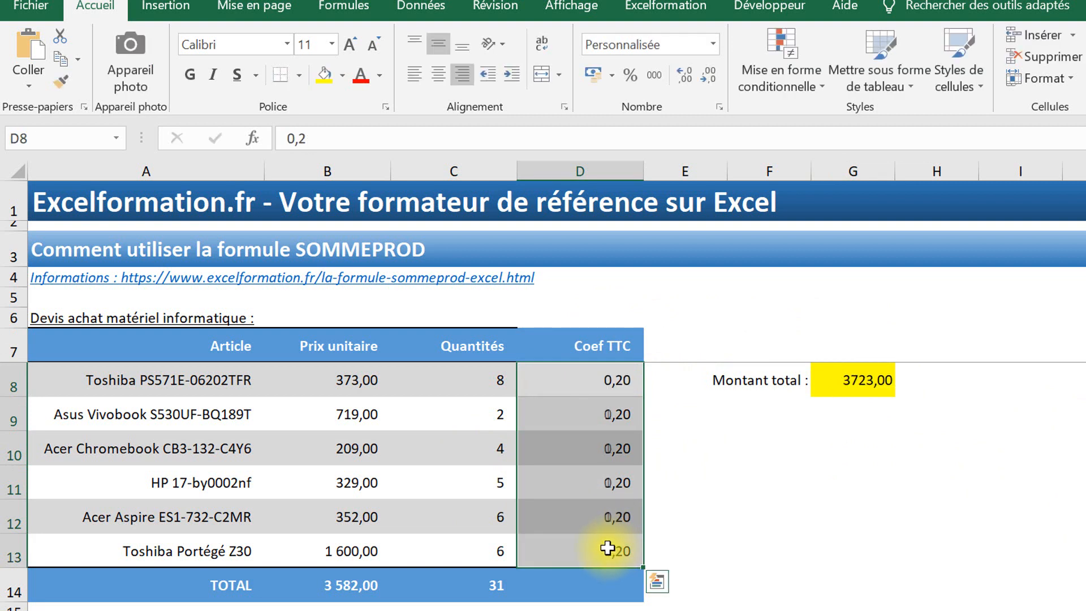
# - Rename the D7 header as TVA and apply the percentage format to D8:D13
pyautogui.click(587, 356)
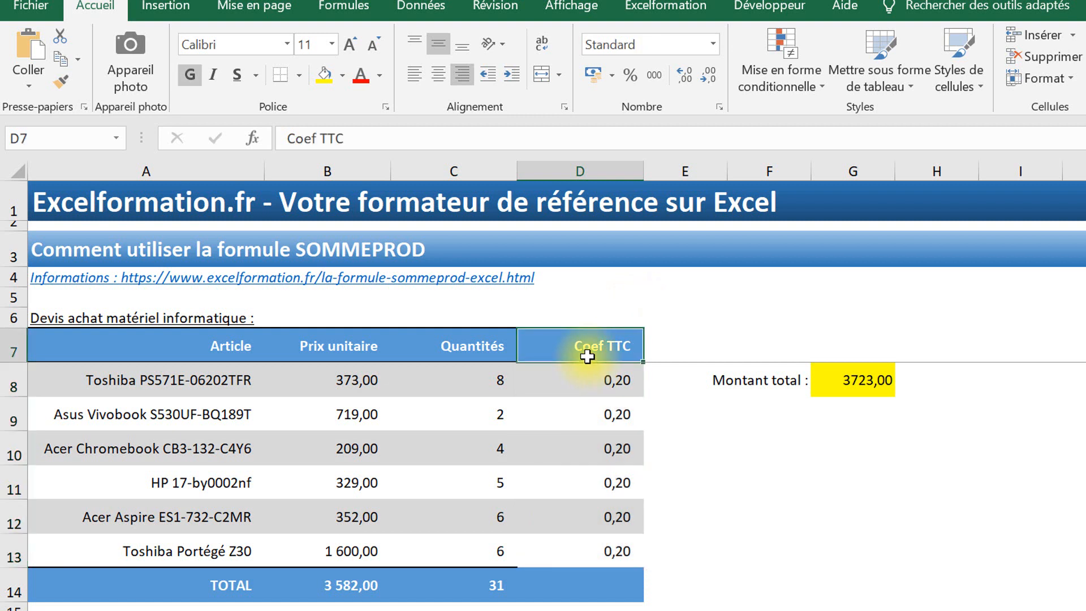
pyautogui.write('TVA')
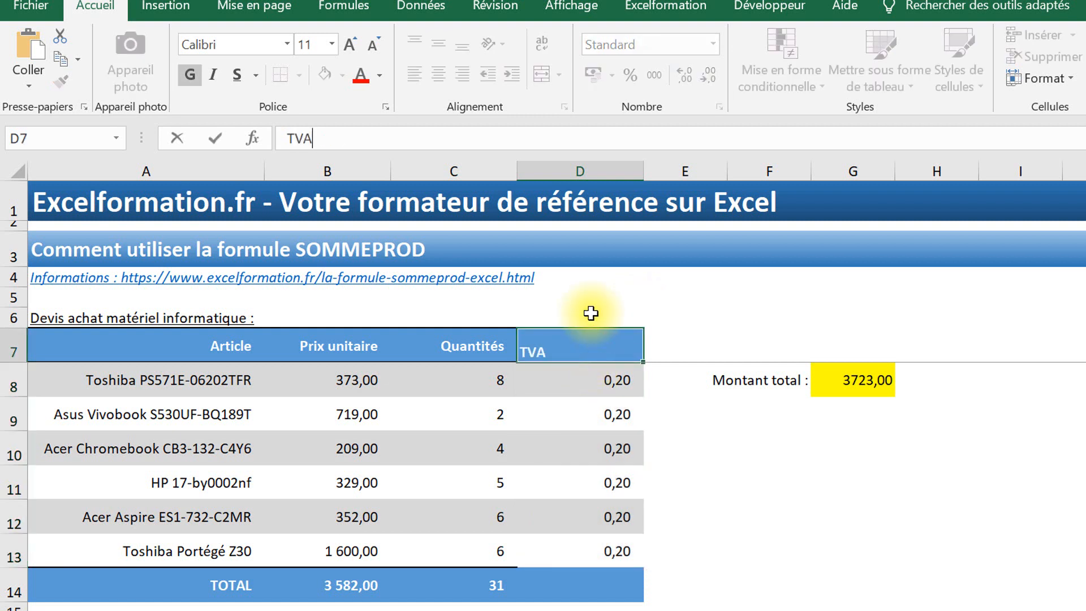
pyautogui.press('Return')
pyautogui.moveTo(606, 373); pyautogui.dragTo(613, 547)
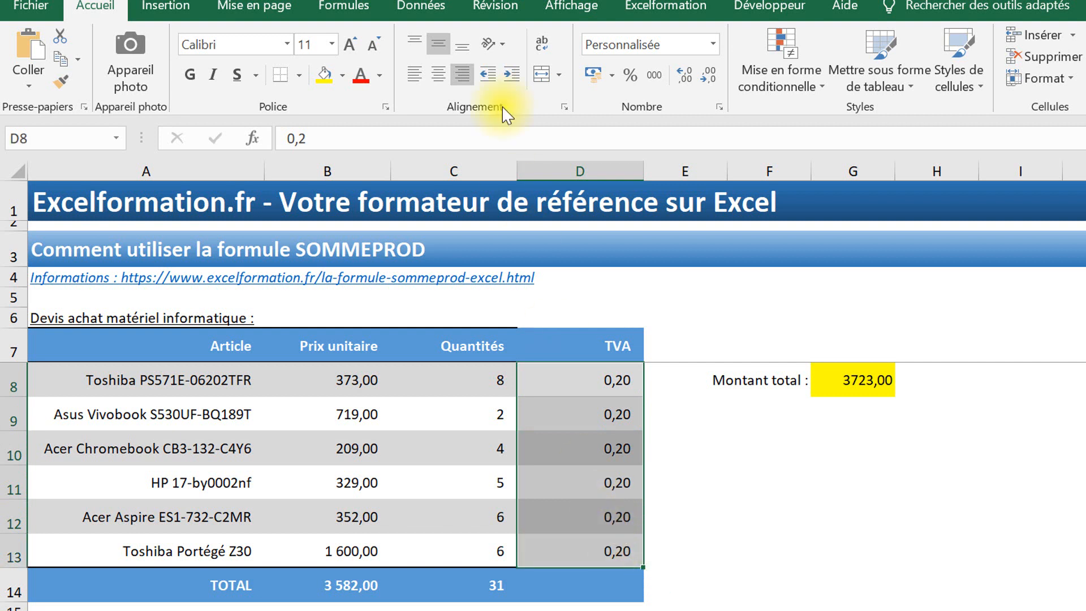
pyautogui.click(630, 75)
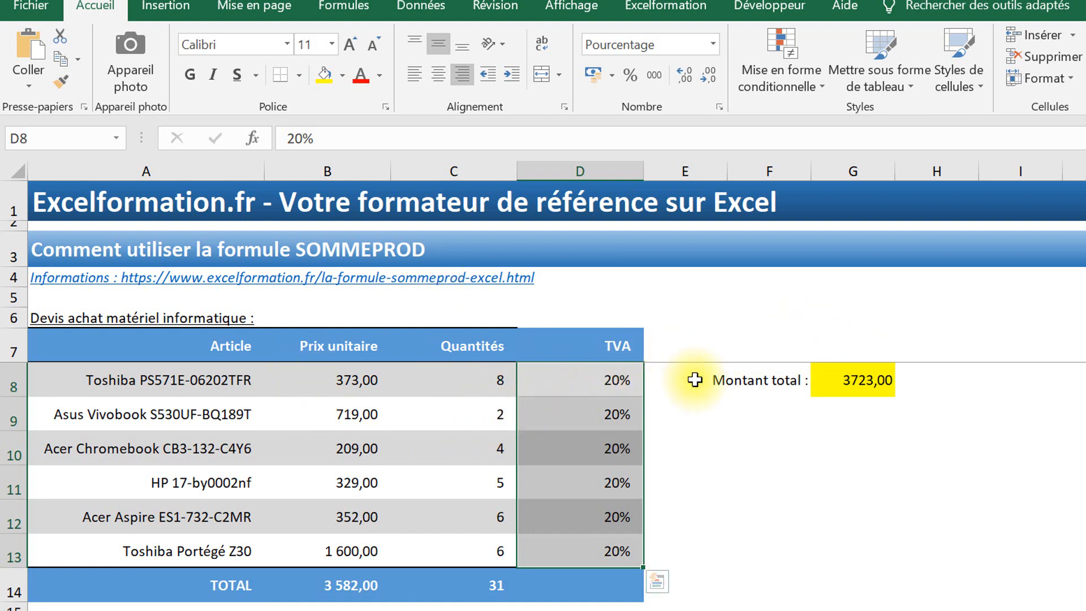
# - Change the third argument of the G8 SOMMEPROD formula to 100%+D8:D13
pyautogui.click(847, 383)
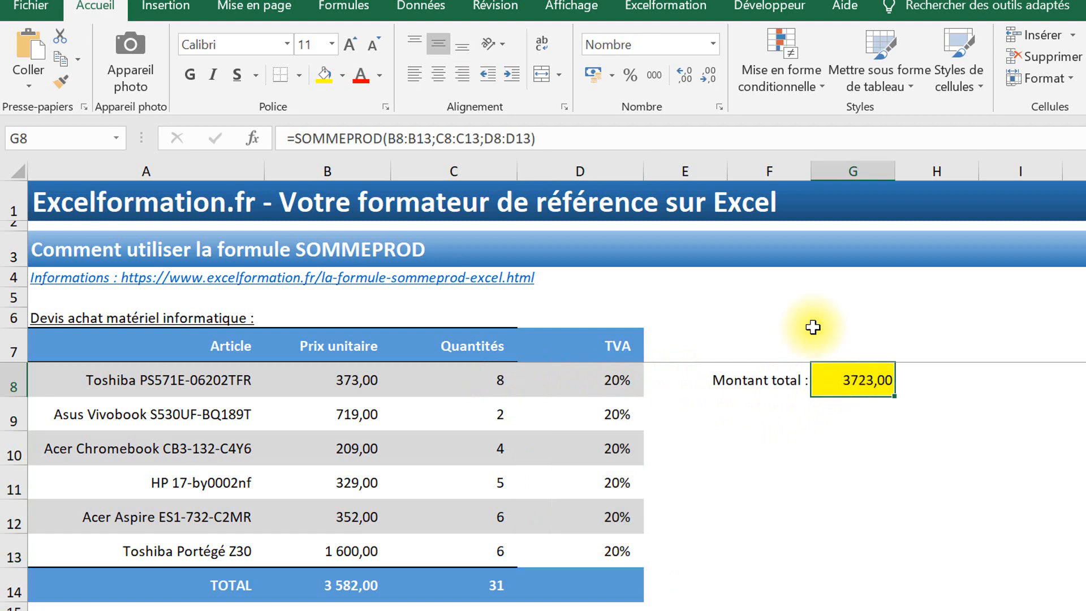
pyautogui.click(488, 140)
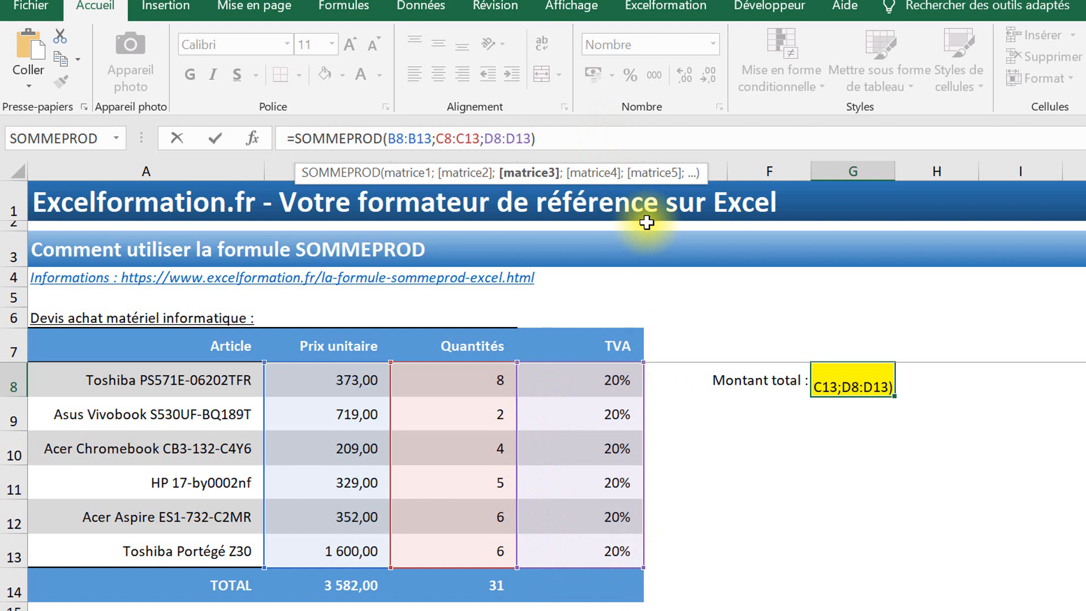
pyautogui.write('1+')
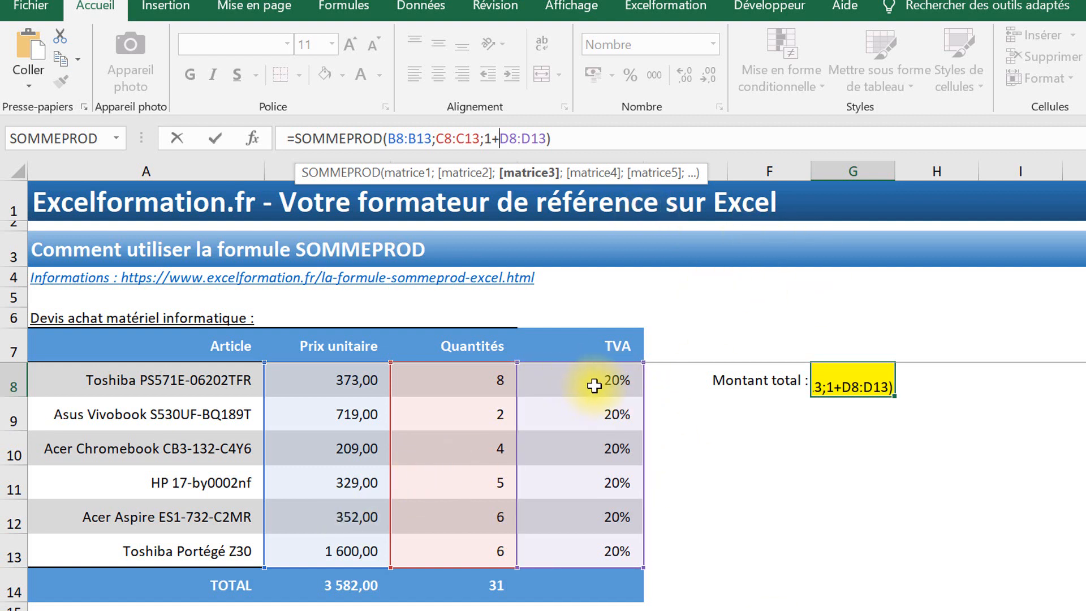
pyautogui.press('BackSpace')
pyautogui.press('BackSpace')
pyautogui.write('100%+')
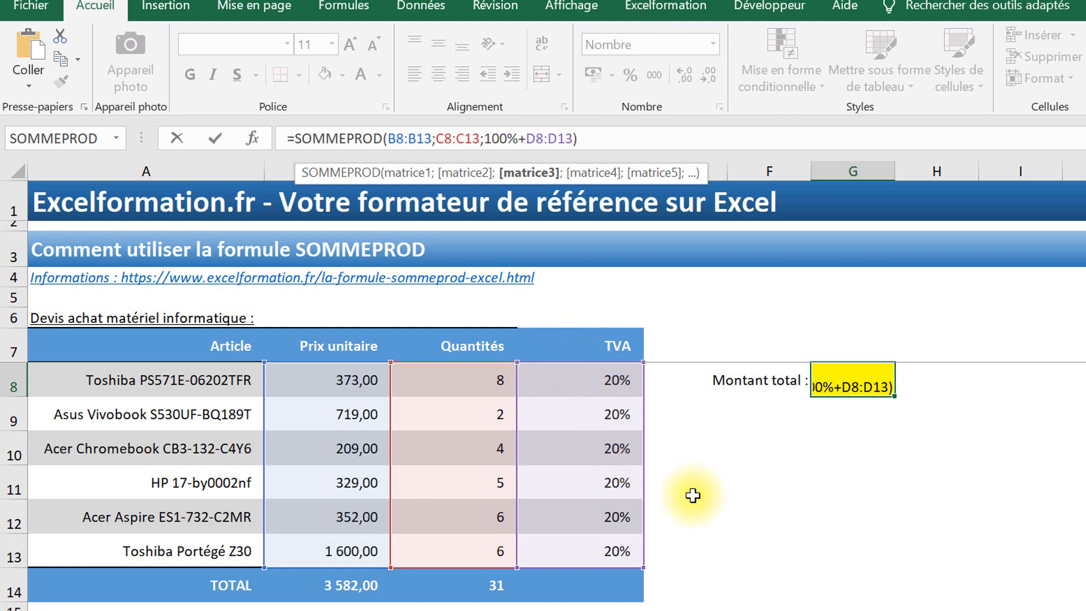
pyautogui.press('Return')
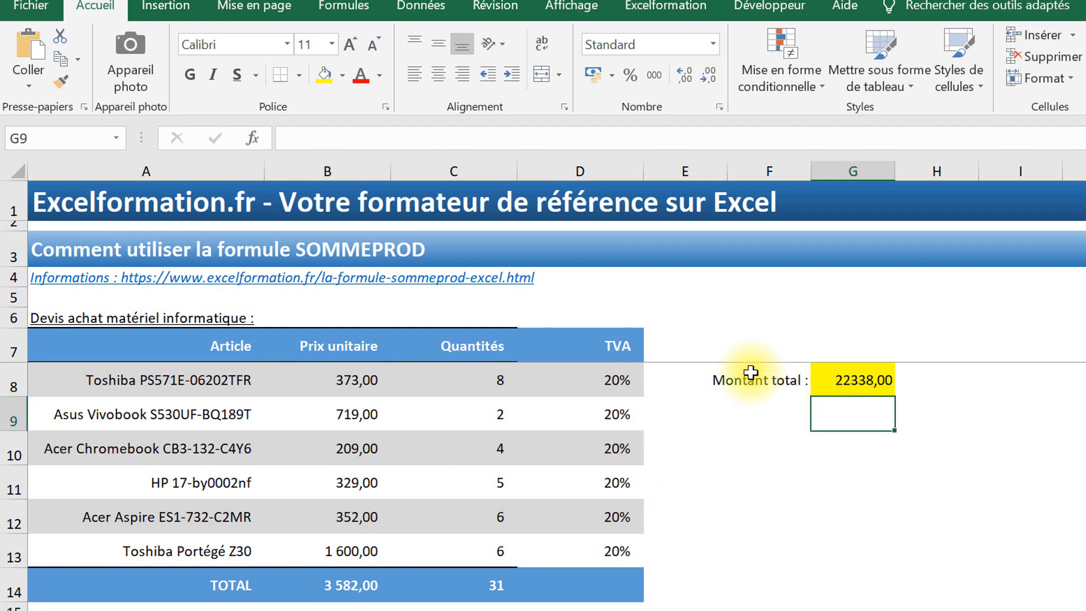
# - Insert a new column before TVA and give it the header remise in D7
pyautogui.click(583, 177)
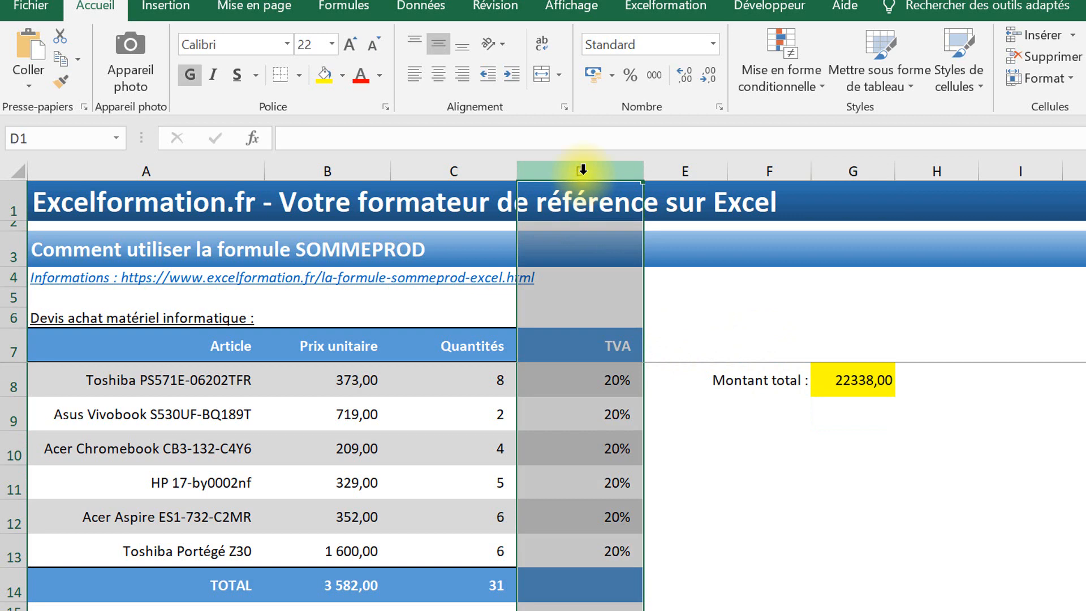
pyautogui.hotkey('ctrl', '+')
pyautogui.click(579, 337)
pyautogui.write('remise')
pyautogui.press('Return')
# - Enter a 20% discount for the Toshiba Portégé Z30 in cell D13
pyautogui.press('Return')
pyautogui.press('Return')
pyautogui.press('Return')
pyautogui.press('Return')
pyautogui.press('Return')
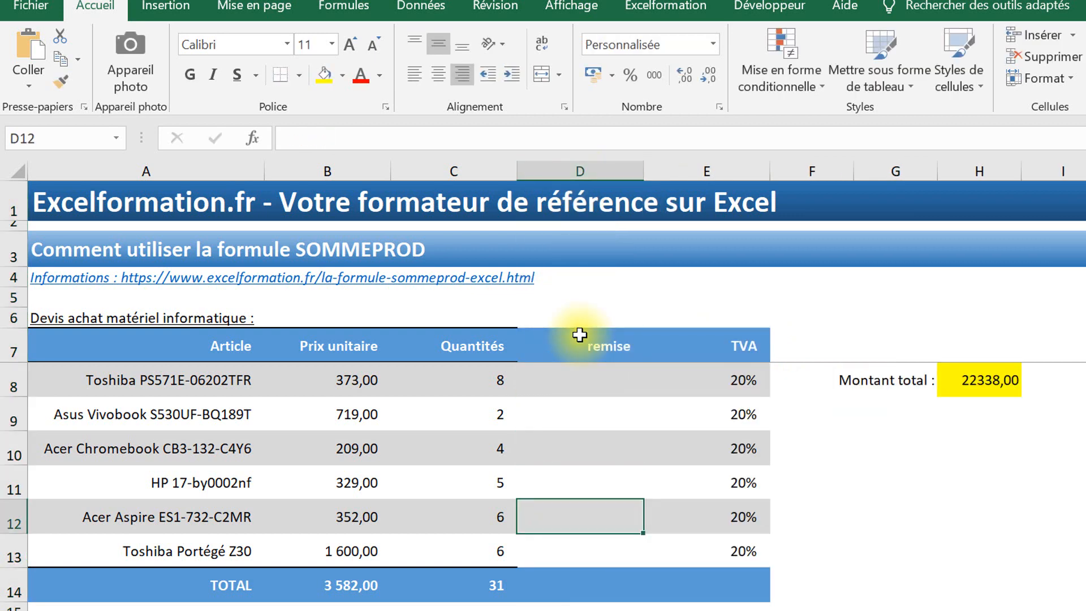
pyautogui.write('20%')
pyautogui.hotkey('ctrl', 'Return')
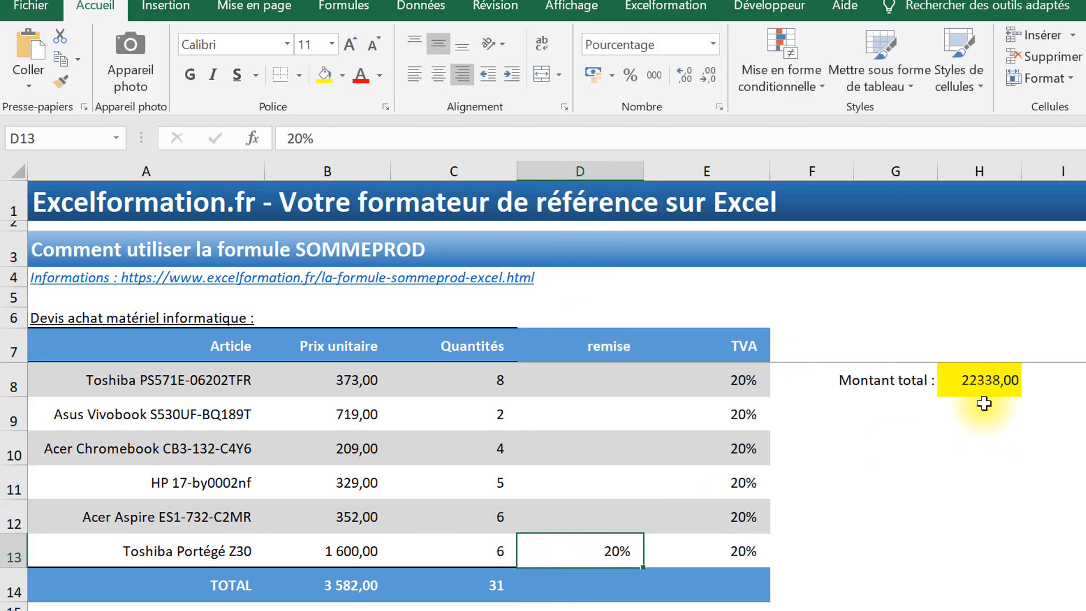
# - Add 100%-D8:D13 as a fourth argument to the SOMMEPROD formula in H8
pyautogui.click(972, 374)
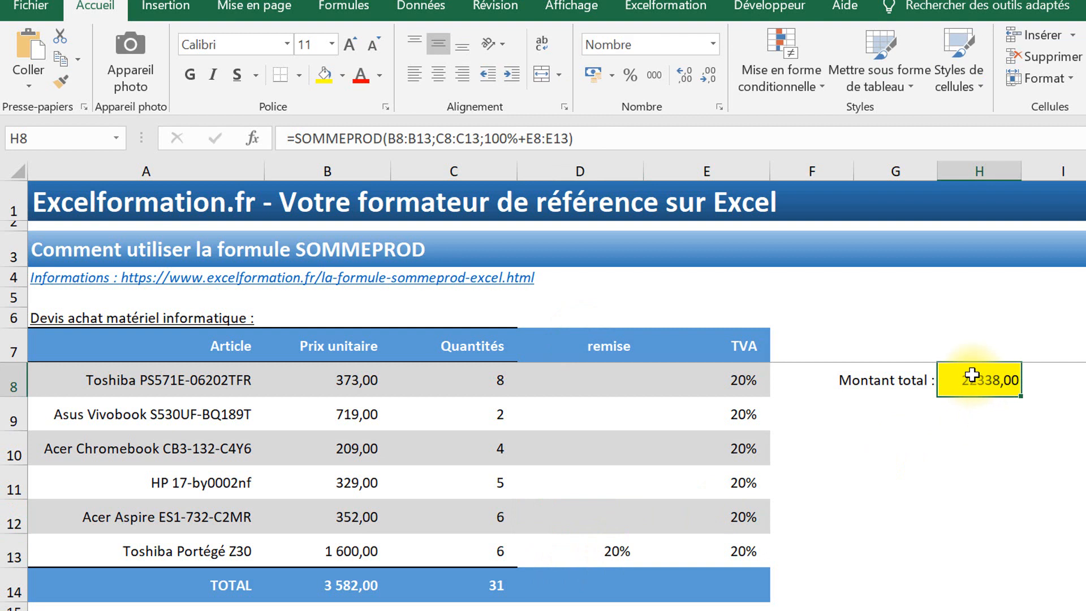
pyautogui.click(569, 139)
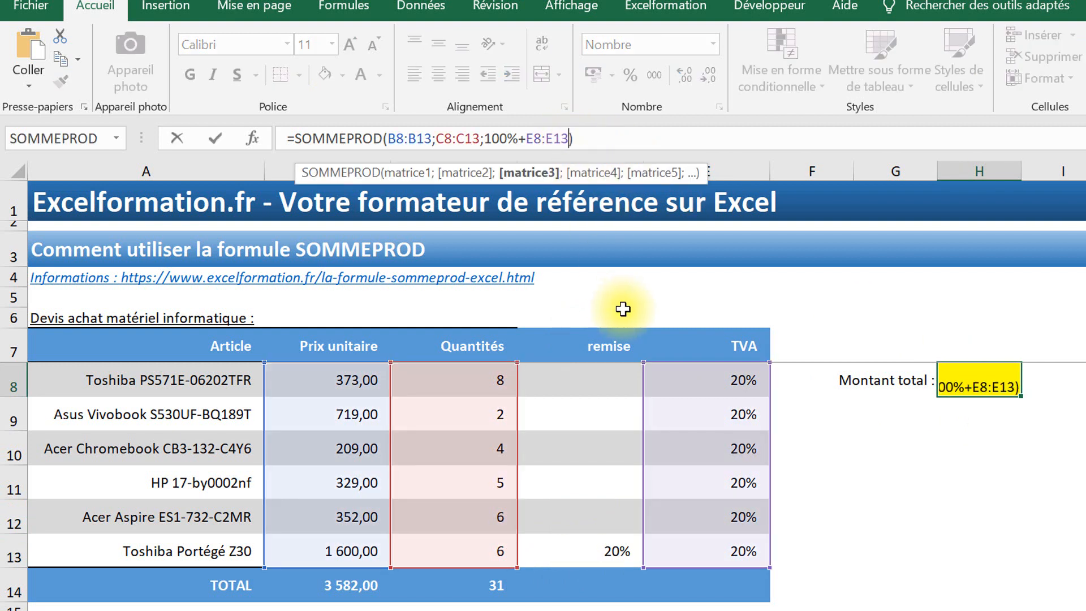
pyautogui.write(';')
pyautogui.write('100%-')
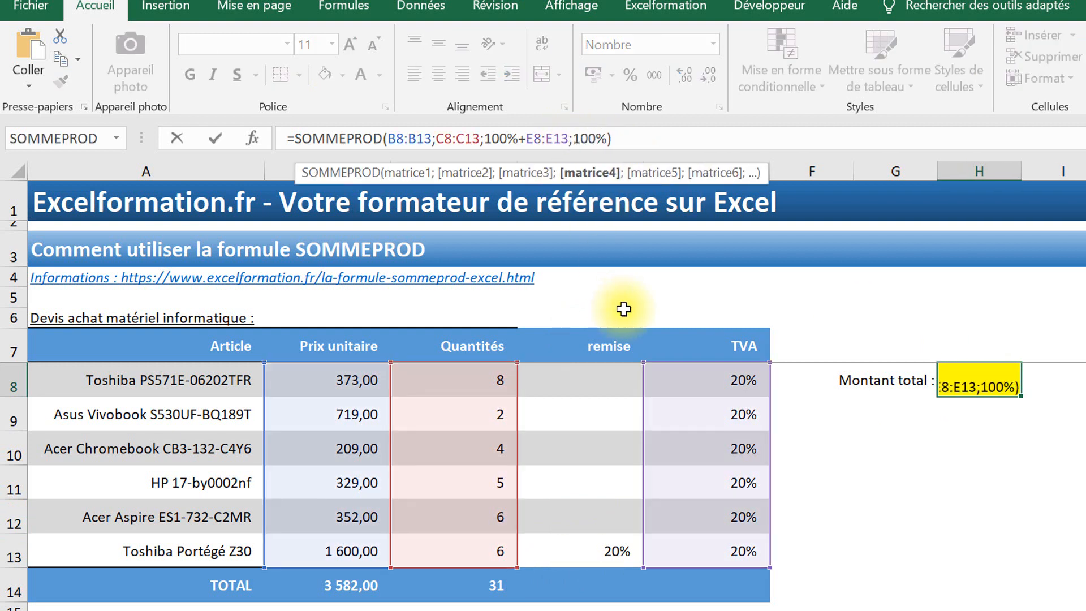
pyautogui.moveTo(589, 379); pyautogui.dragTo(610, 550)
pyautogui.press('Return')
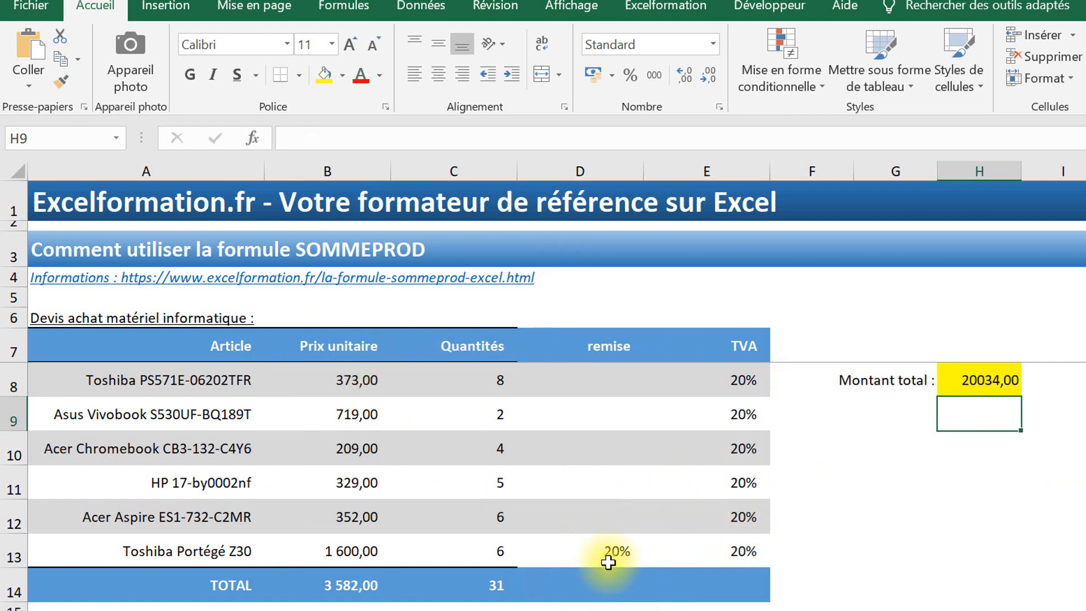
# - Enter a 10% discount for the Asus Vivobook in cell D9
pyautogui.click(612, 415)
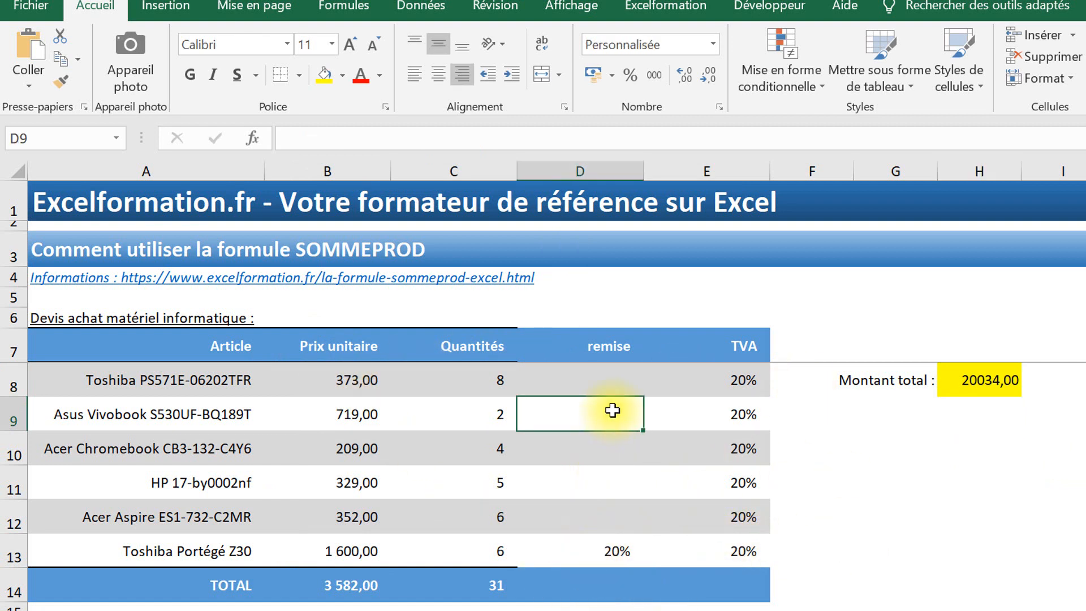
pyautogui.write('10%')
pyautogui.press('Return')
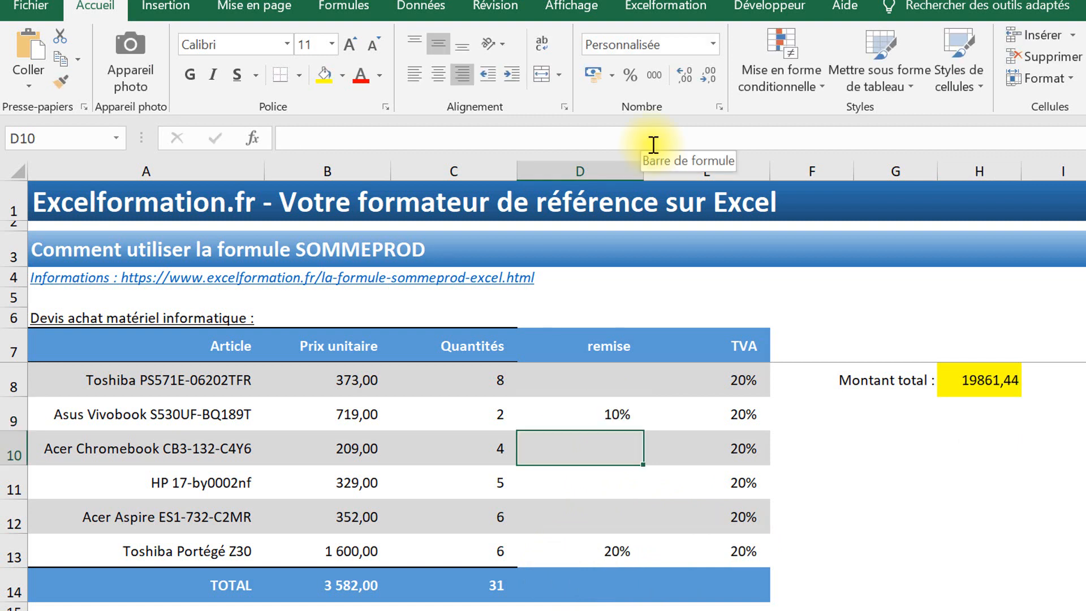